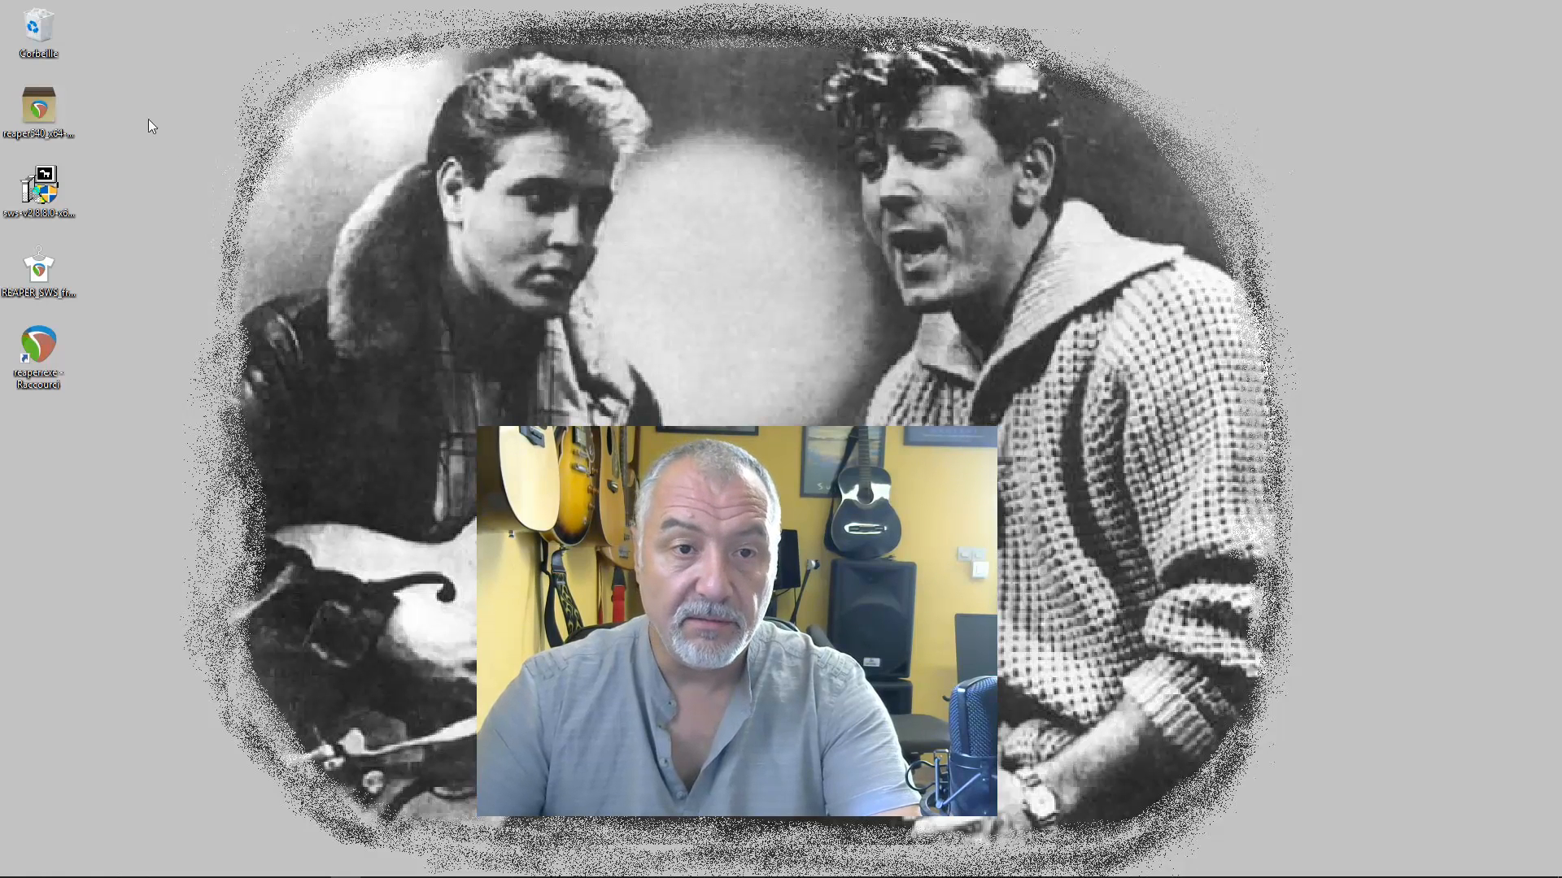
Delete the REAPER installer, the SWS installer and the REAPER SWS theme file from the desktop.
{"action": "left_click_drag", "start_coordinate": [173, 113], "coordinate": [41, 301]}
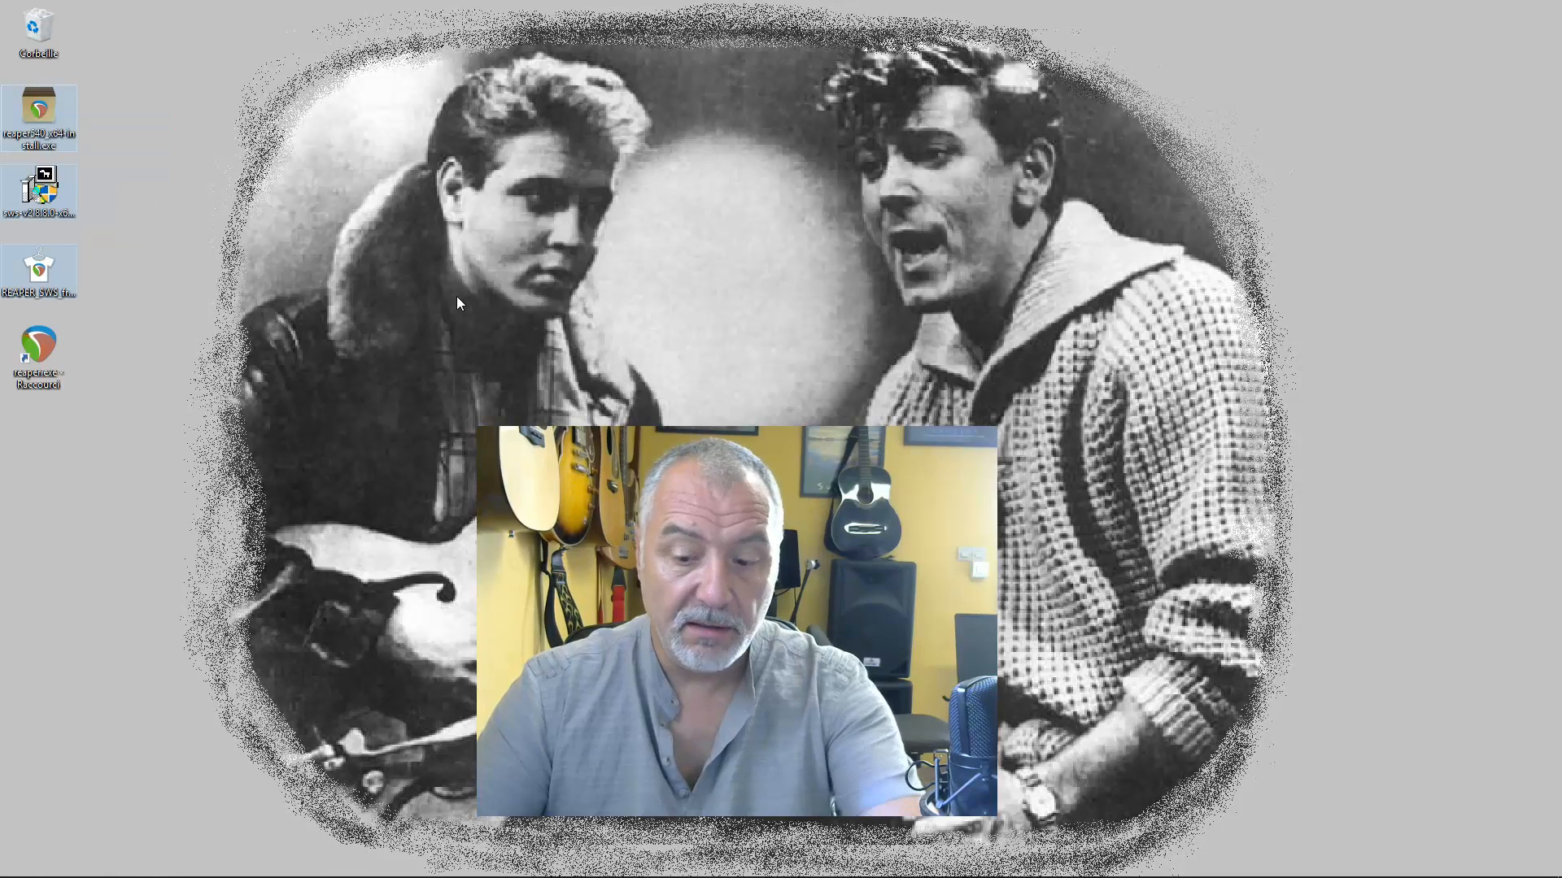
{"action": "key", "text": "Delete"}
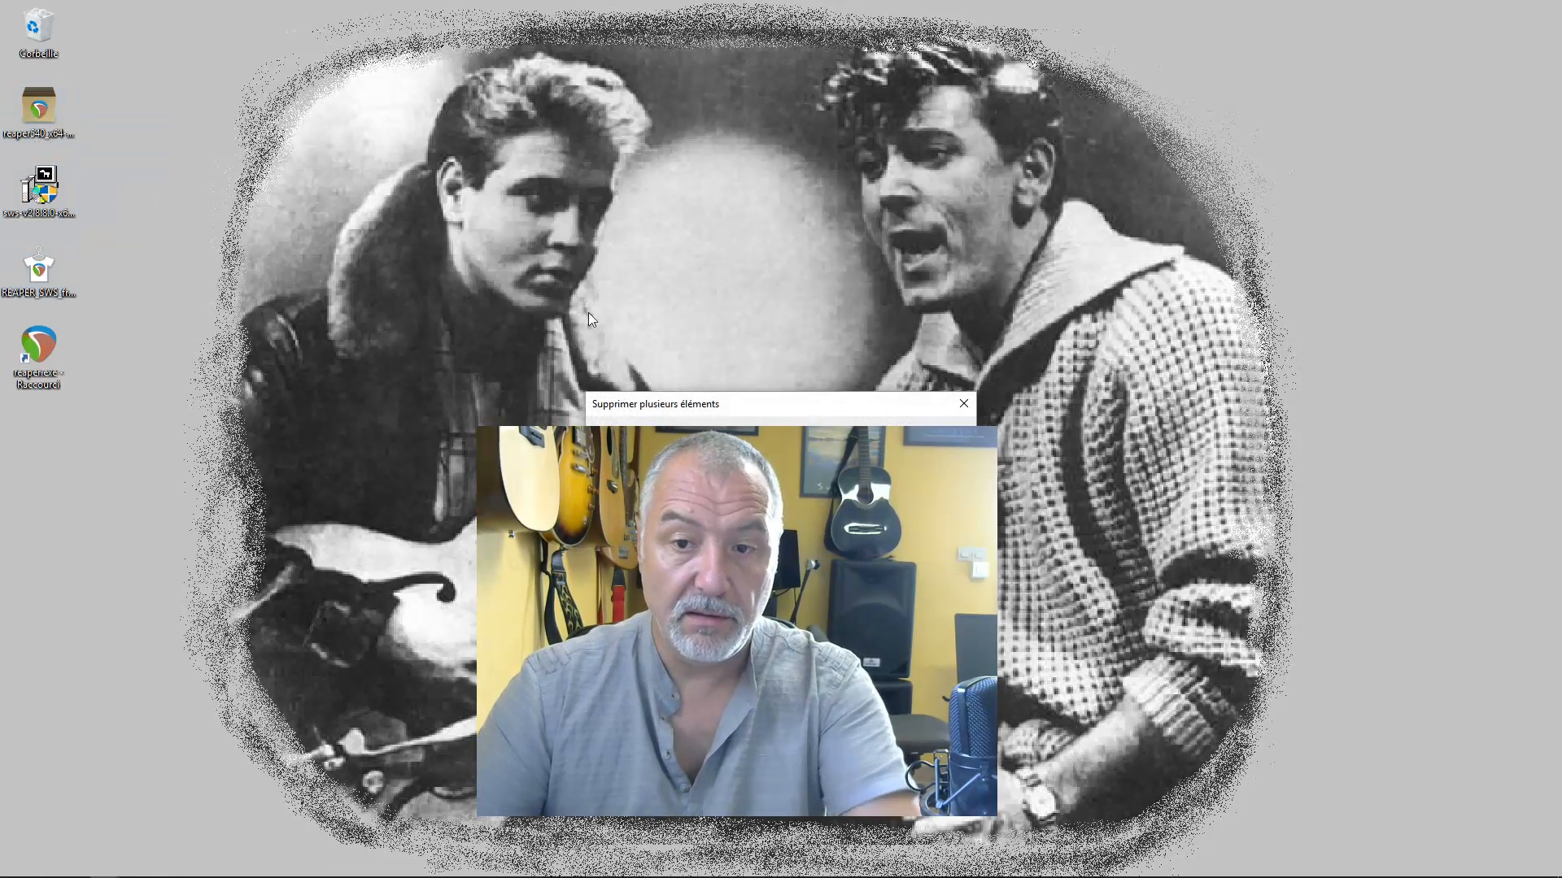
{"action": "key", "text": "Return"}
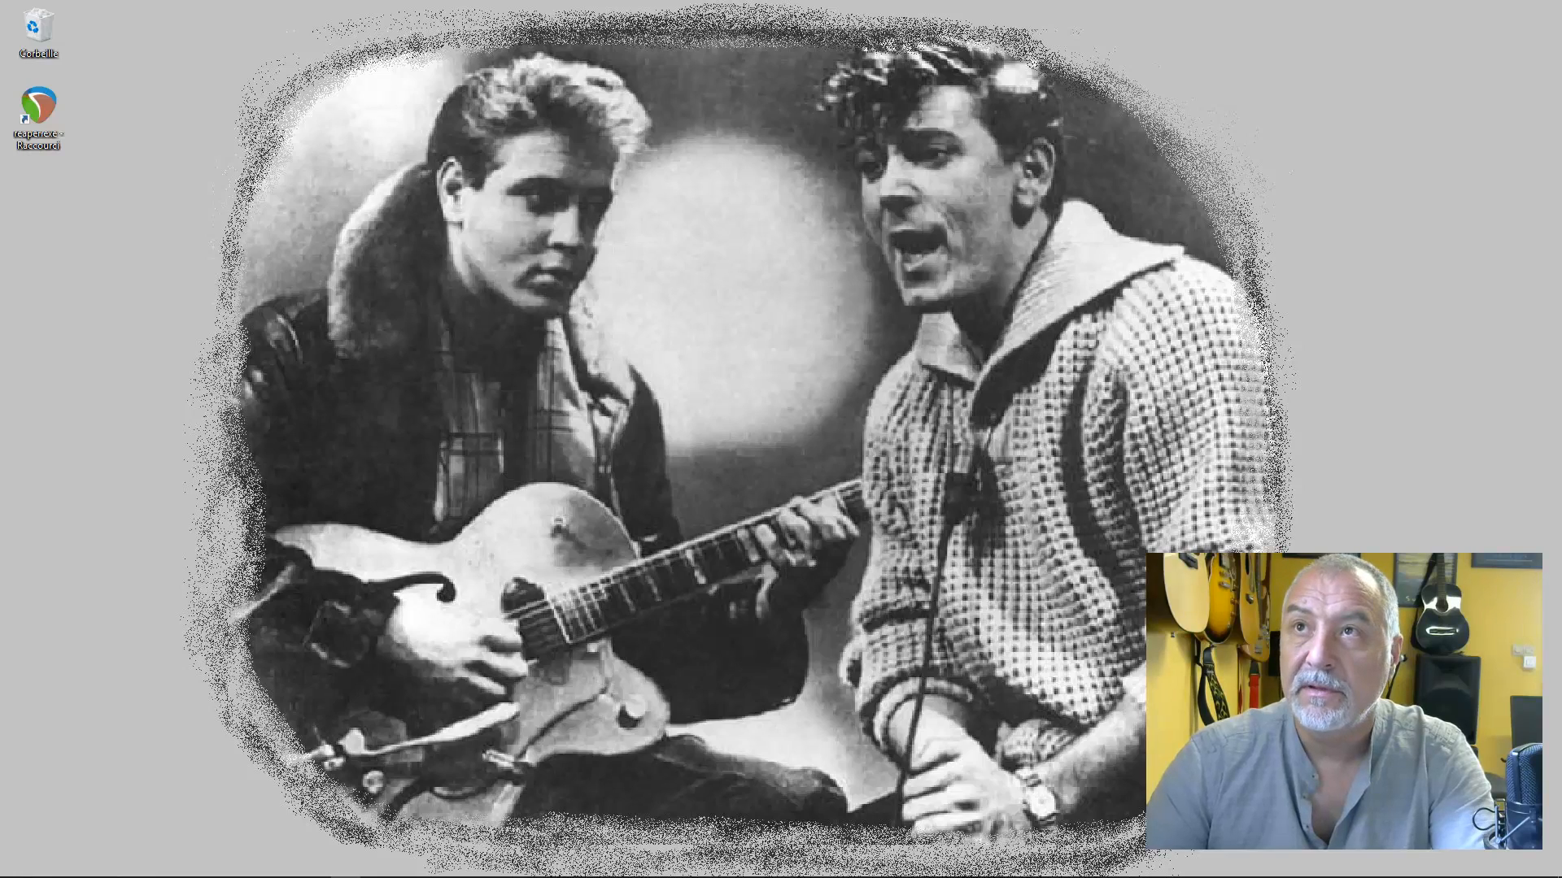
Download the English ASIO4ALL 2.14 installer from asio4all.com to the desktop (Bureau) and close the browser.
{"action": "left_click_drag", "start_coordinate": [935, 0], "coordinate": [802, 88]}
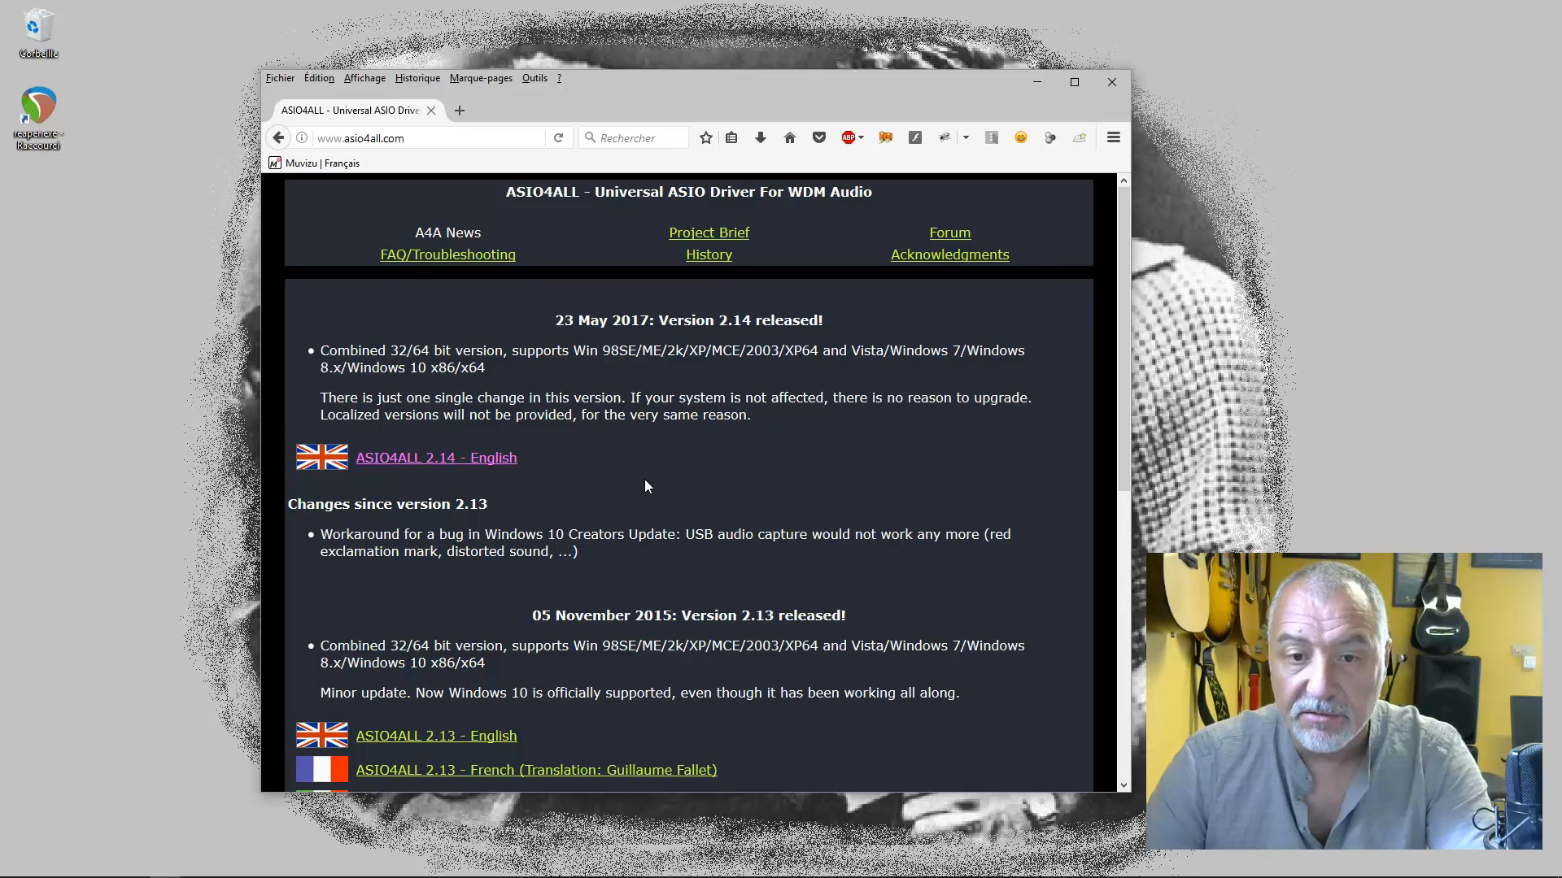
{"action": "left_click", "coordinate": [425, 460]}
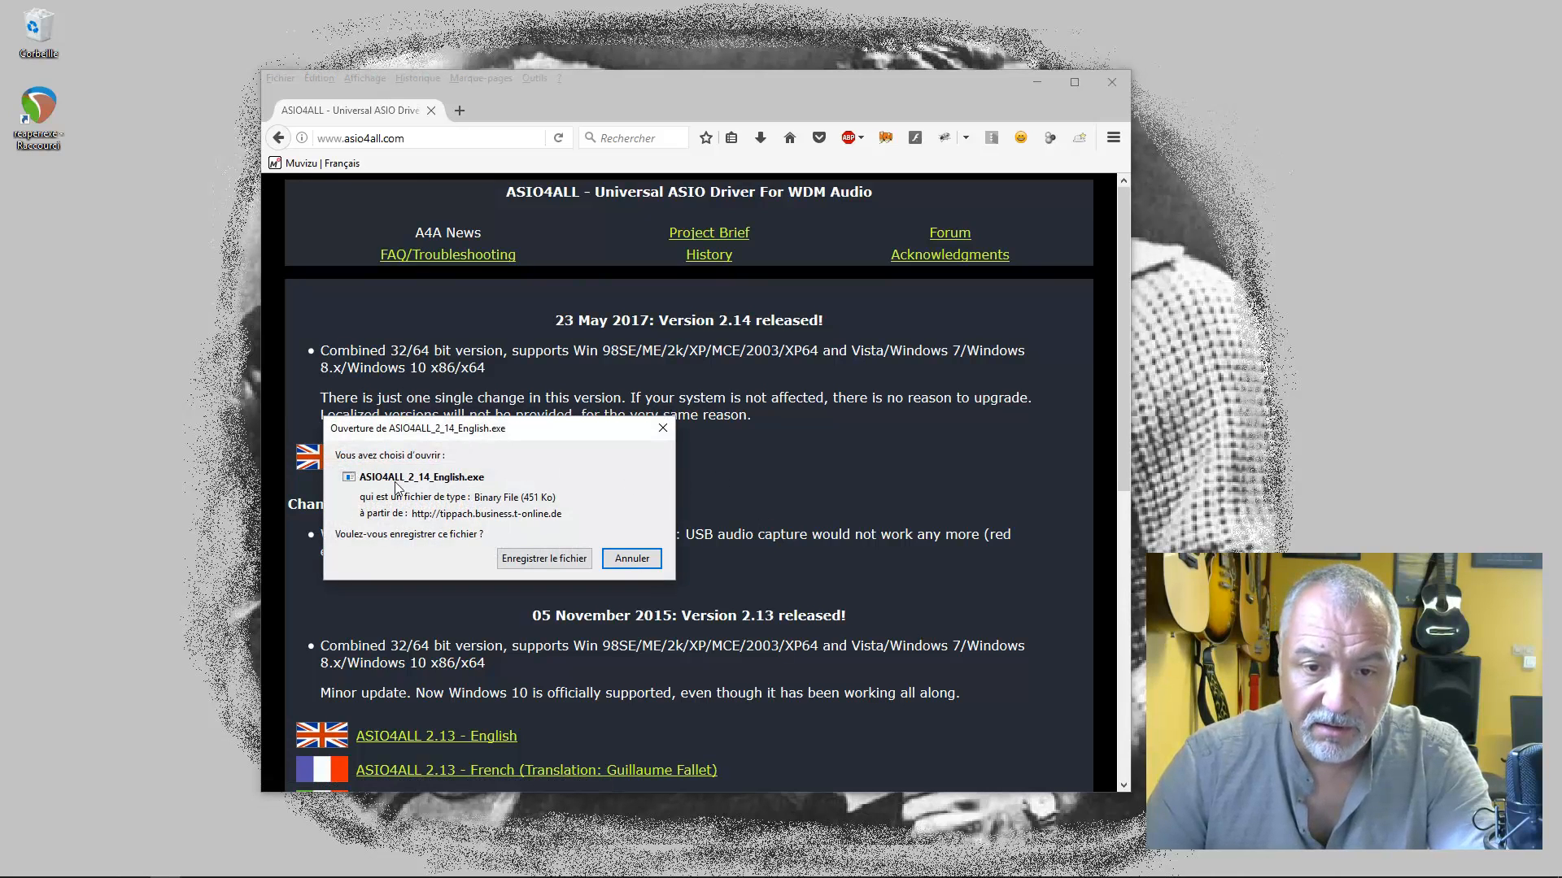
{"action": "left_click", "coordinate": [535, 559]}
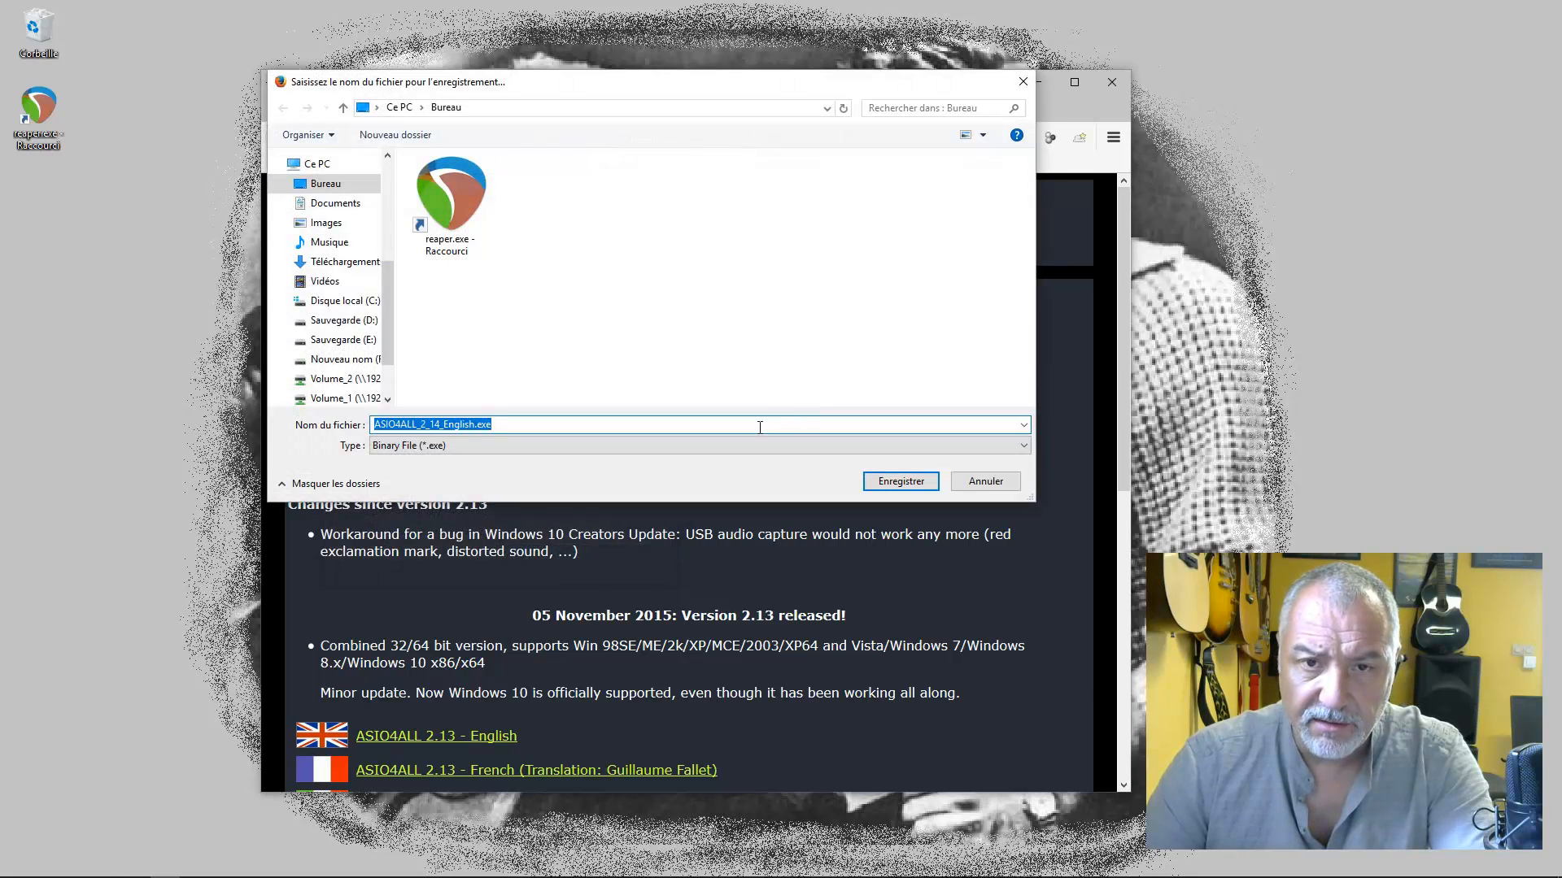
{"action": "left_click", "coordinate": [893, 480]}
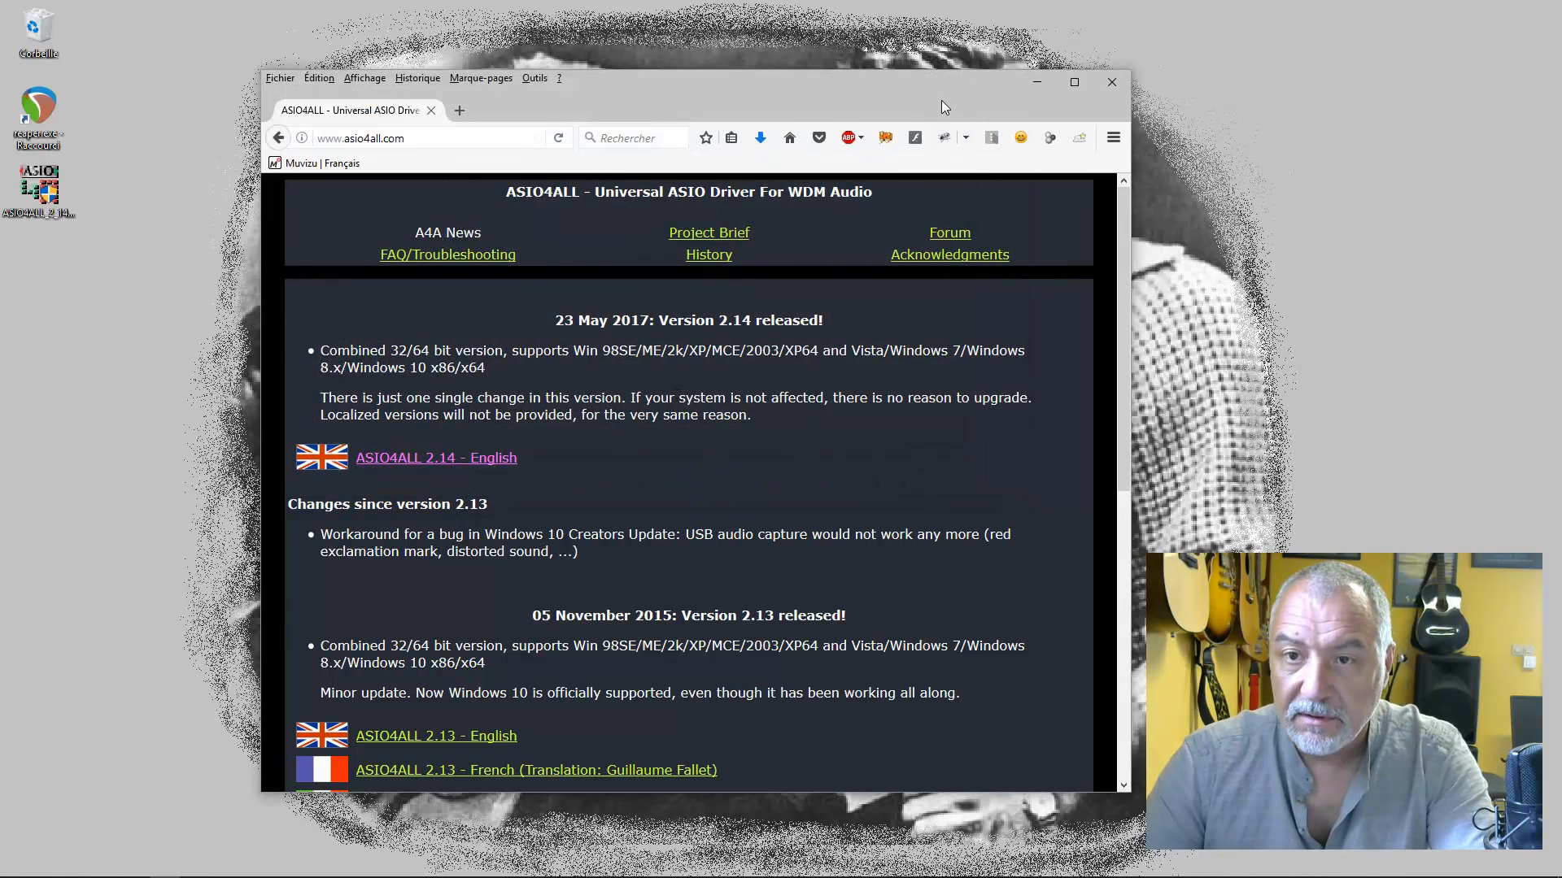
{"action": "left_click", "coordinate": [1113, 82]}
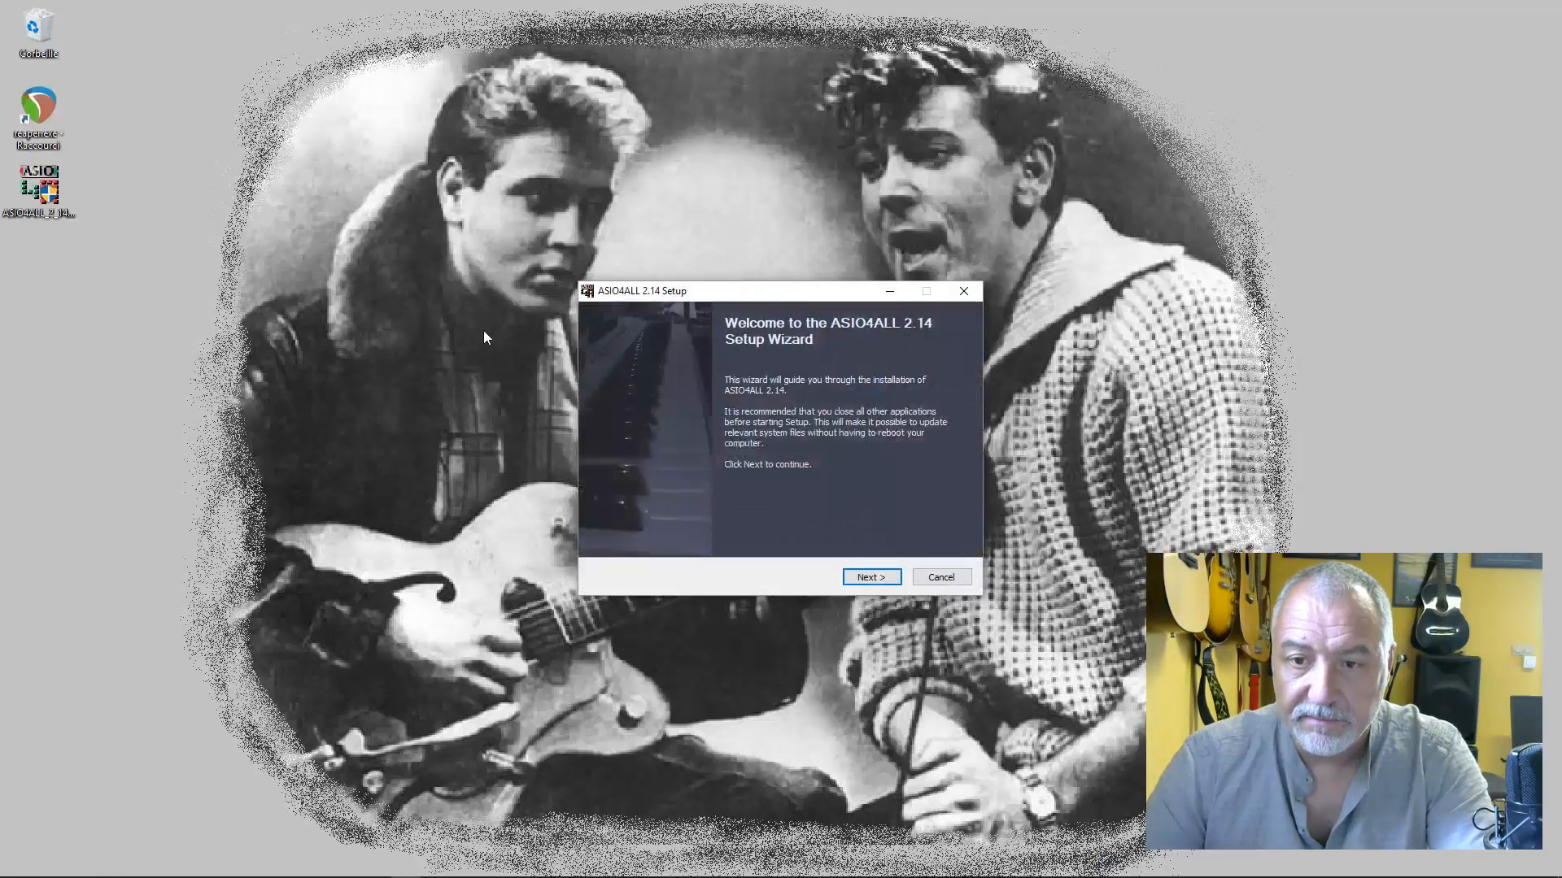
Install ASIO4ALL 2.14, accepting the license terms and keeping the default components and destination folder.
{"action": "left_click", "coordinate": [870, 578]}
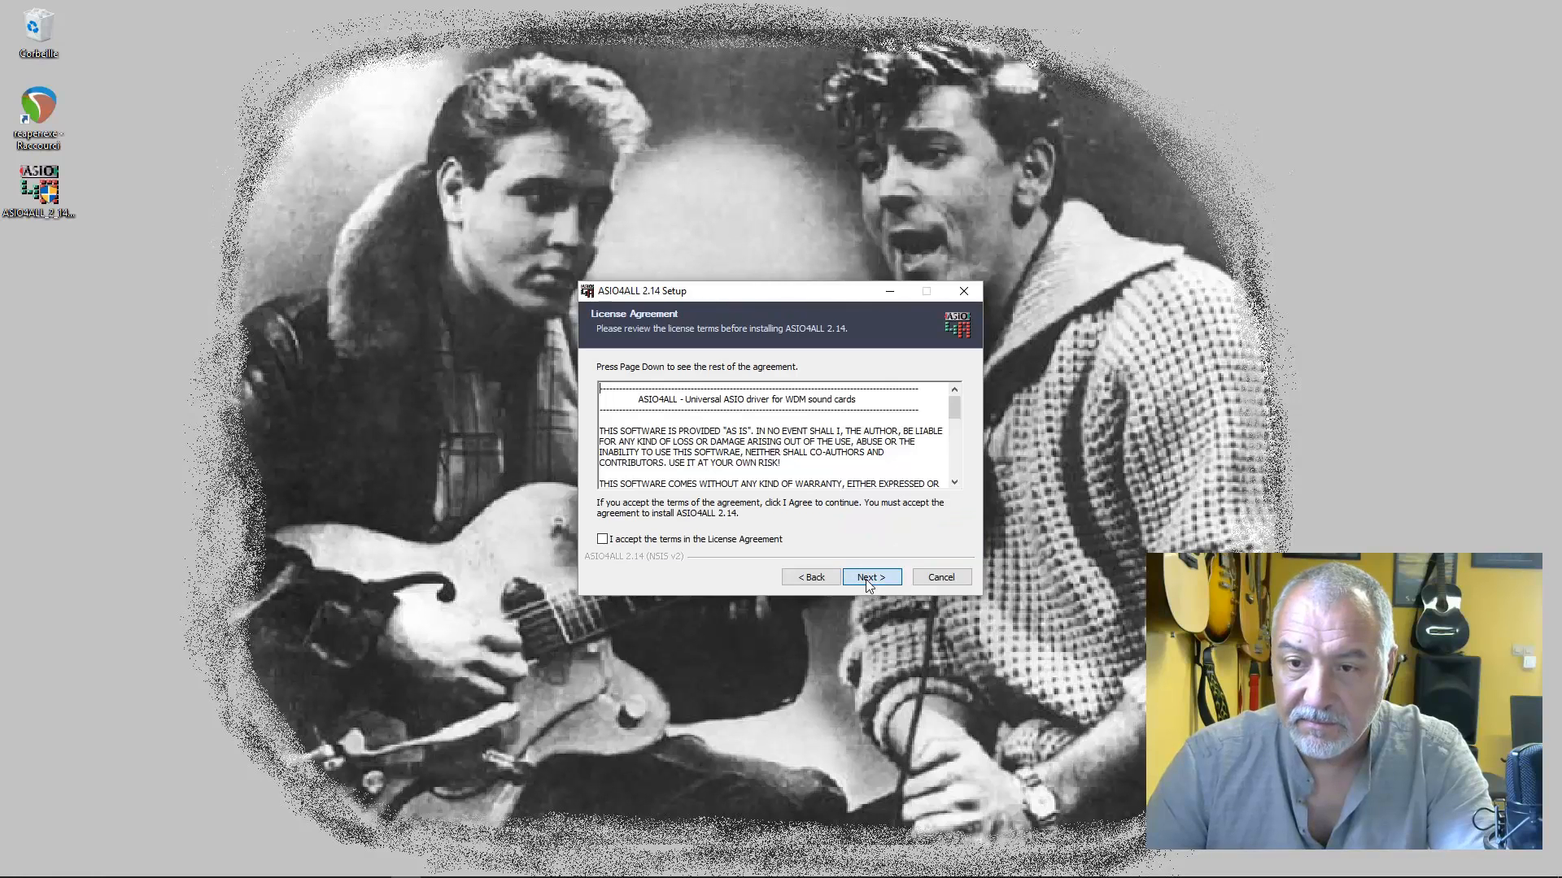
{"action": "left_click", "coordinate": [643, 540]}
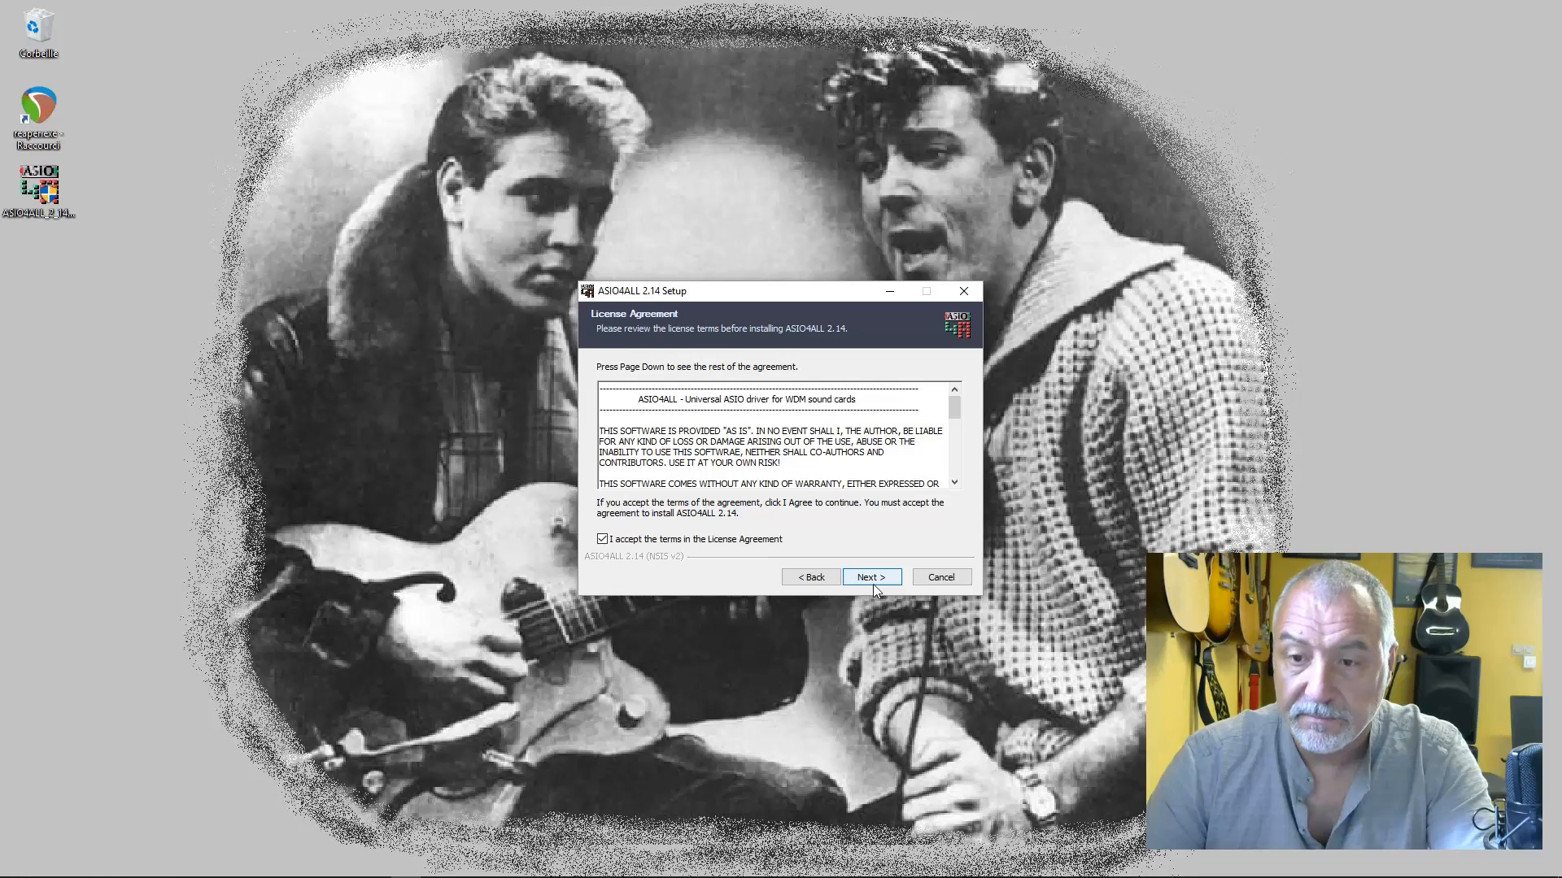
{"action": "left_click", "coordinate": [870, 579]}
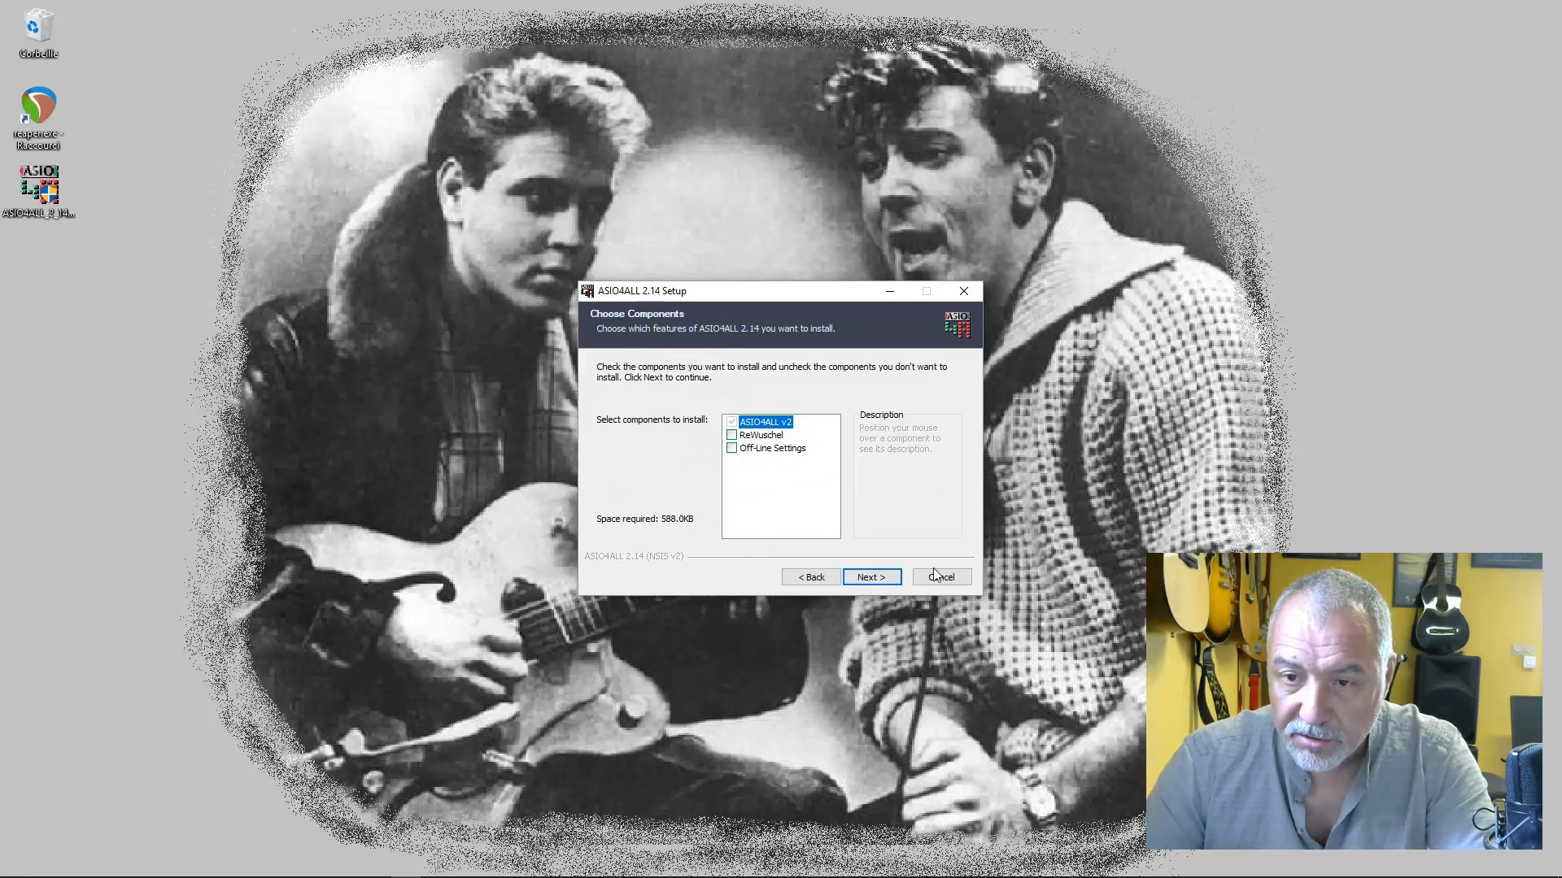
{"action": "left_click", "coordinate": [876, 578]}
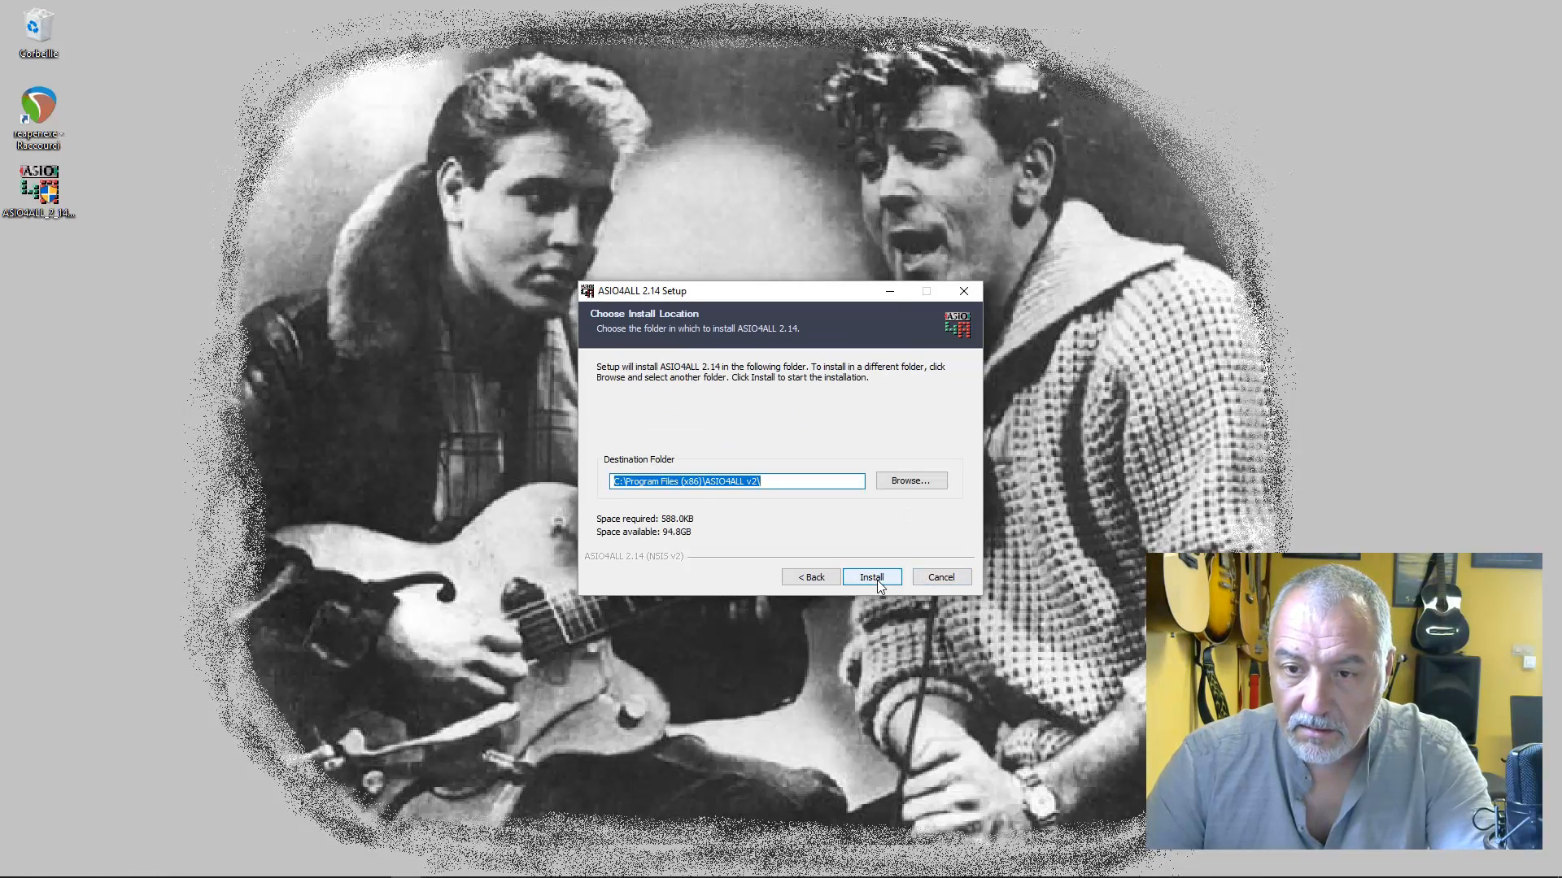
{"action": "left_click", "coordinate": [877, 579]}
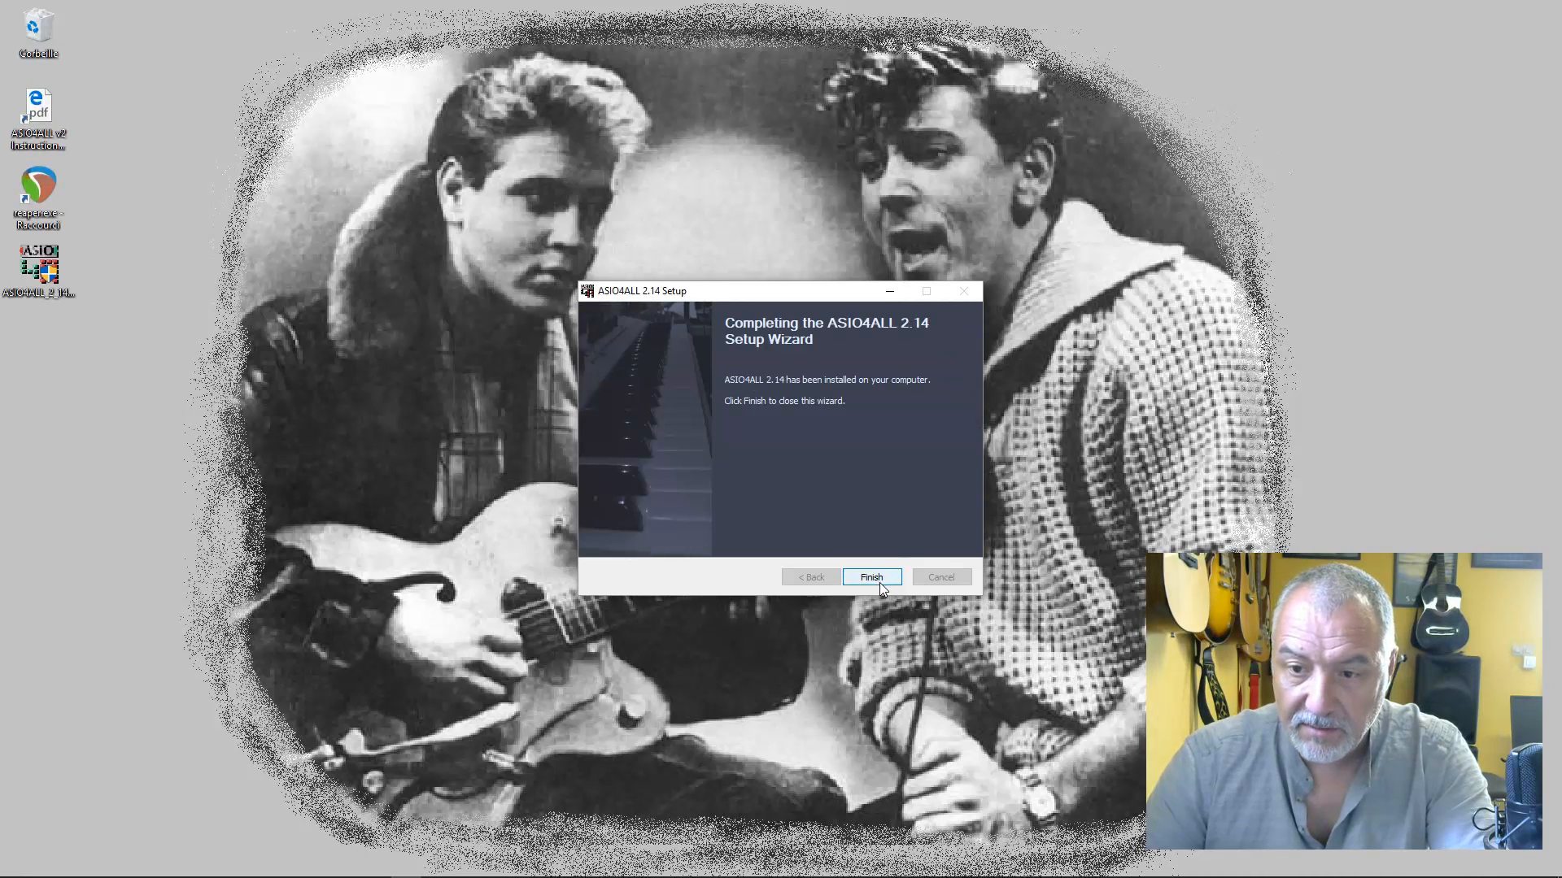
{"action": "left_click", "coordinate": [881, 582]}
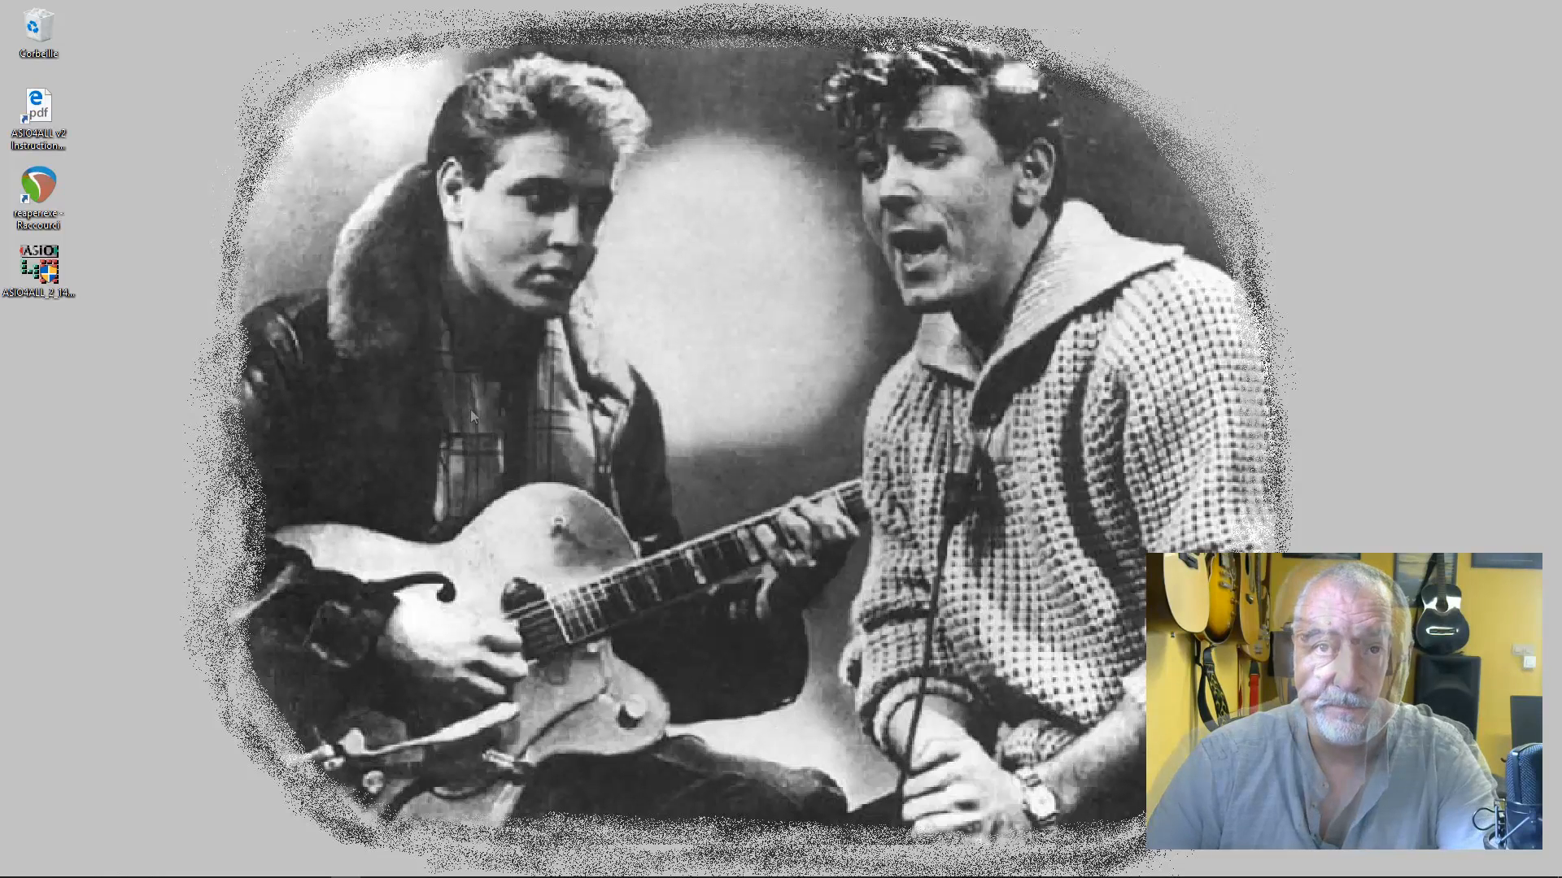
Launch REAPER, agree to select an audio device driver, and set the audio system to DirectSound.
{"action": "double_click", "coordinate": [45, 186]}
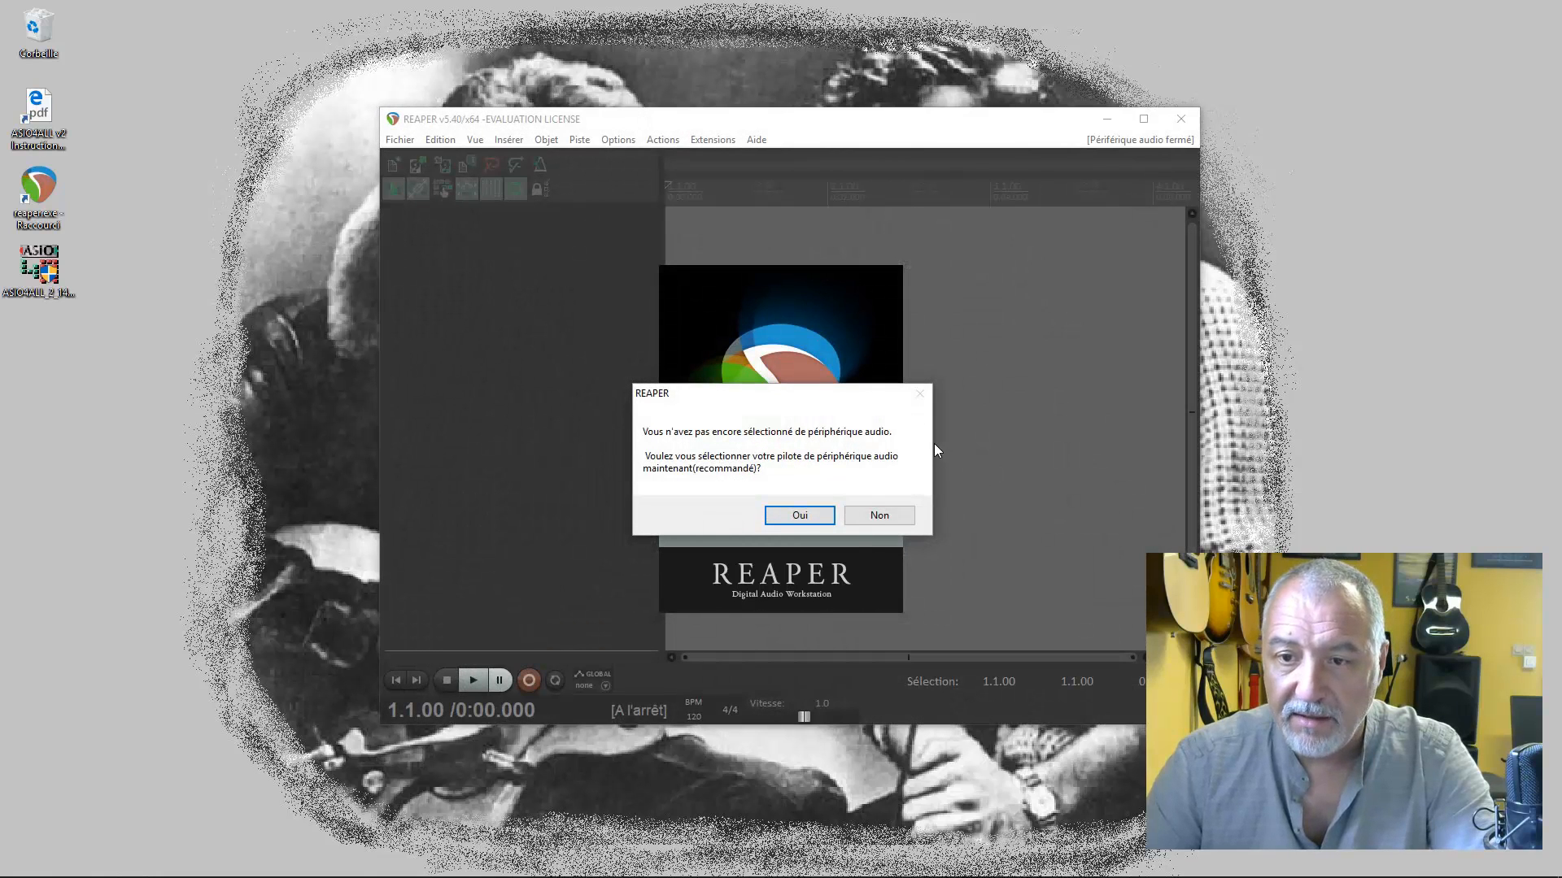
{"action": "left_click", "coordinate": [789, 518]}
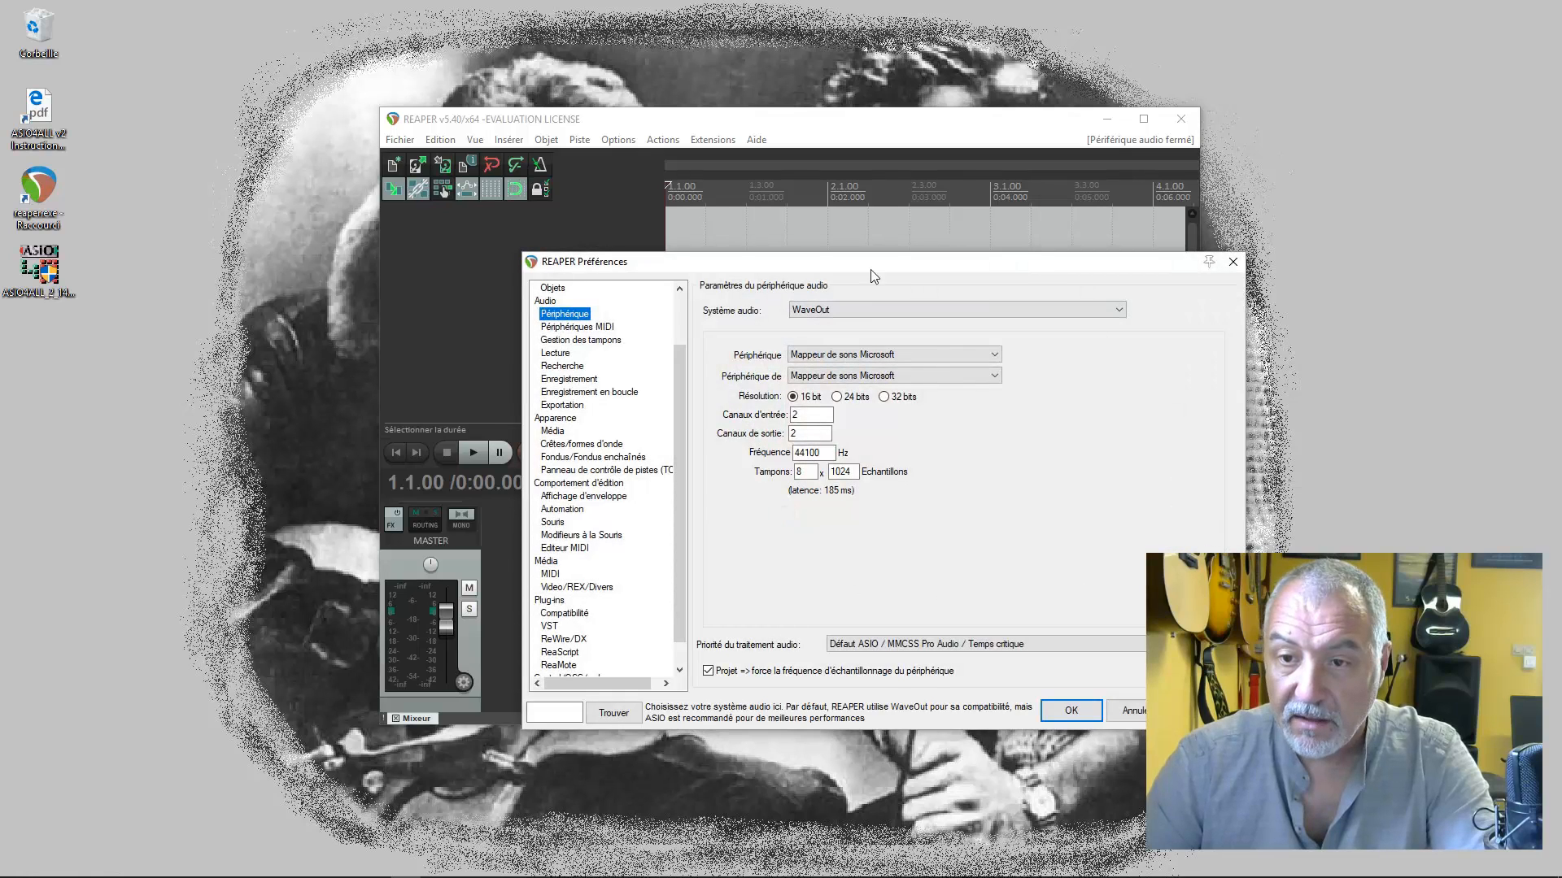
{"action": "left_click", "coordinate": [863, 313]}
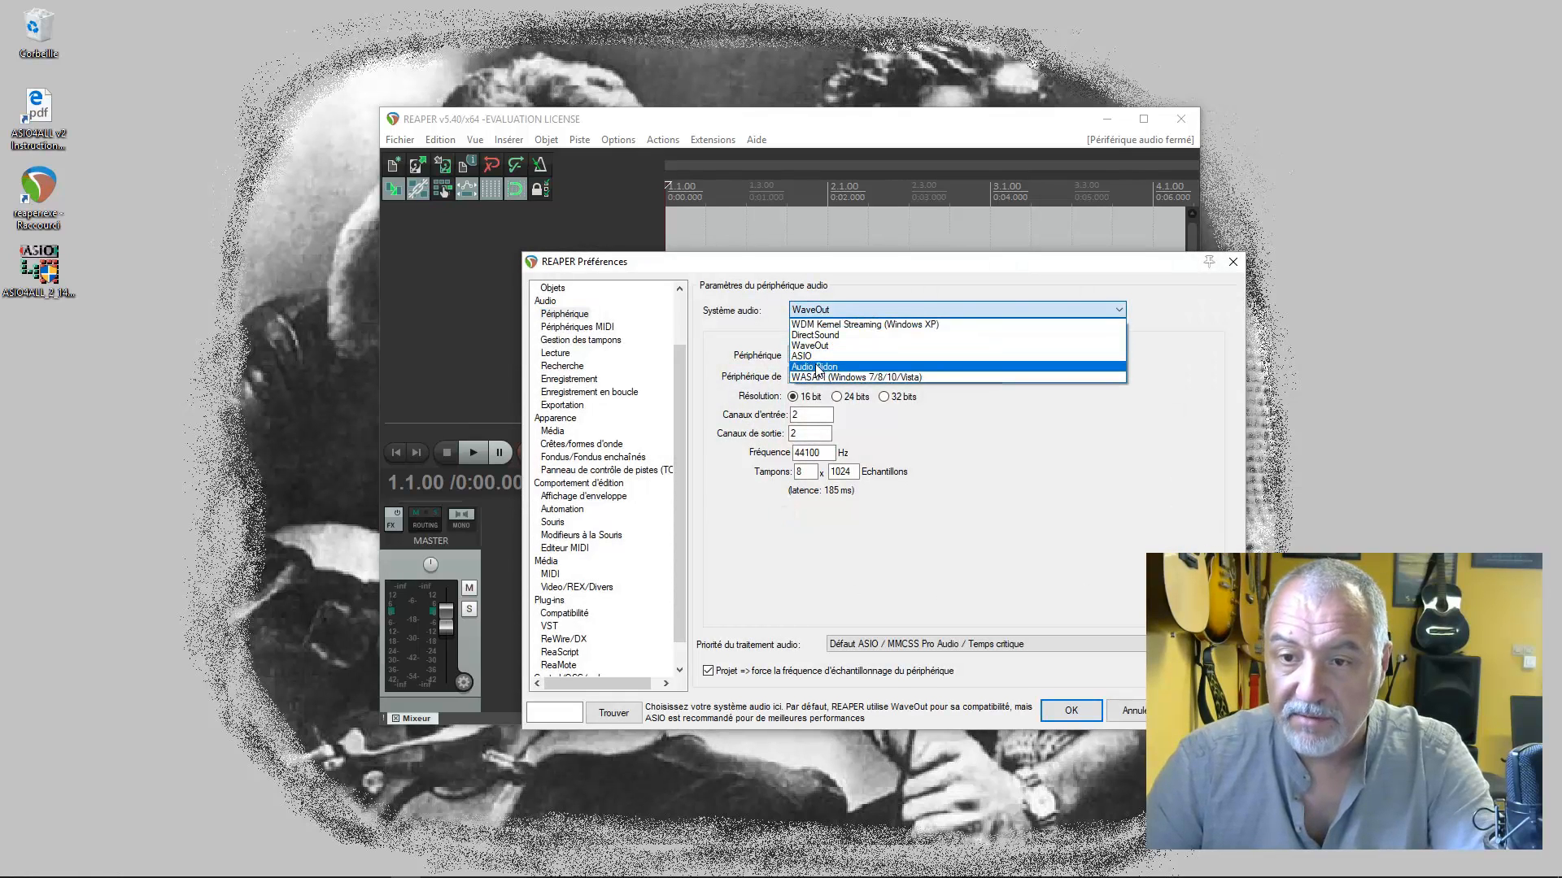
{"action": "left_click", "coordinate": [846, 336]}
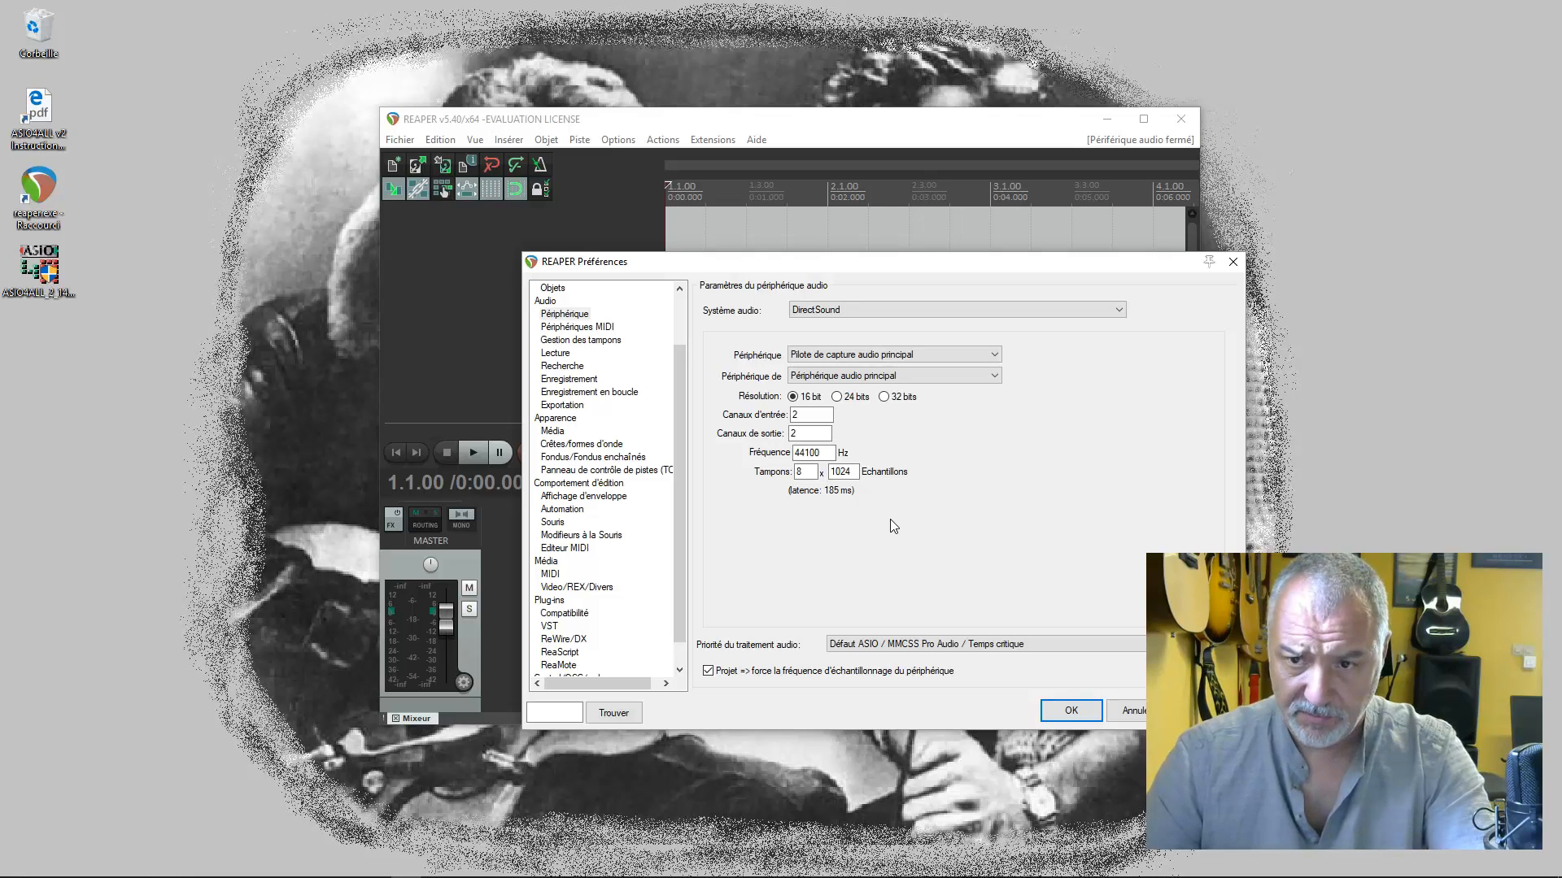
Set REAPER's audio system to ASIO and choose ASIO4ALL v2 as the ASIO driver.
{"action": "left_click", "coordinate": [837, 313]}
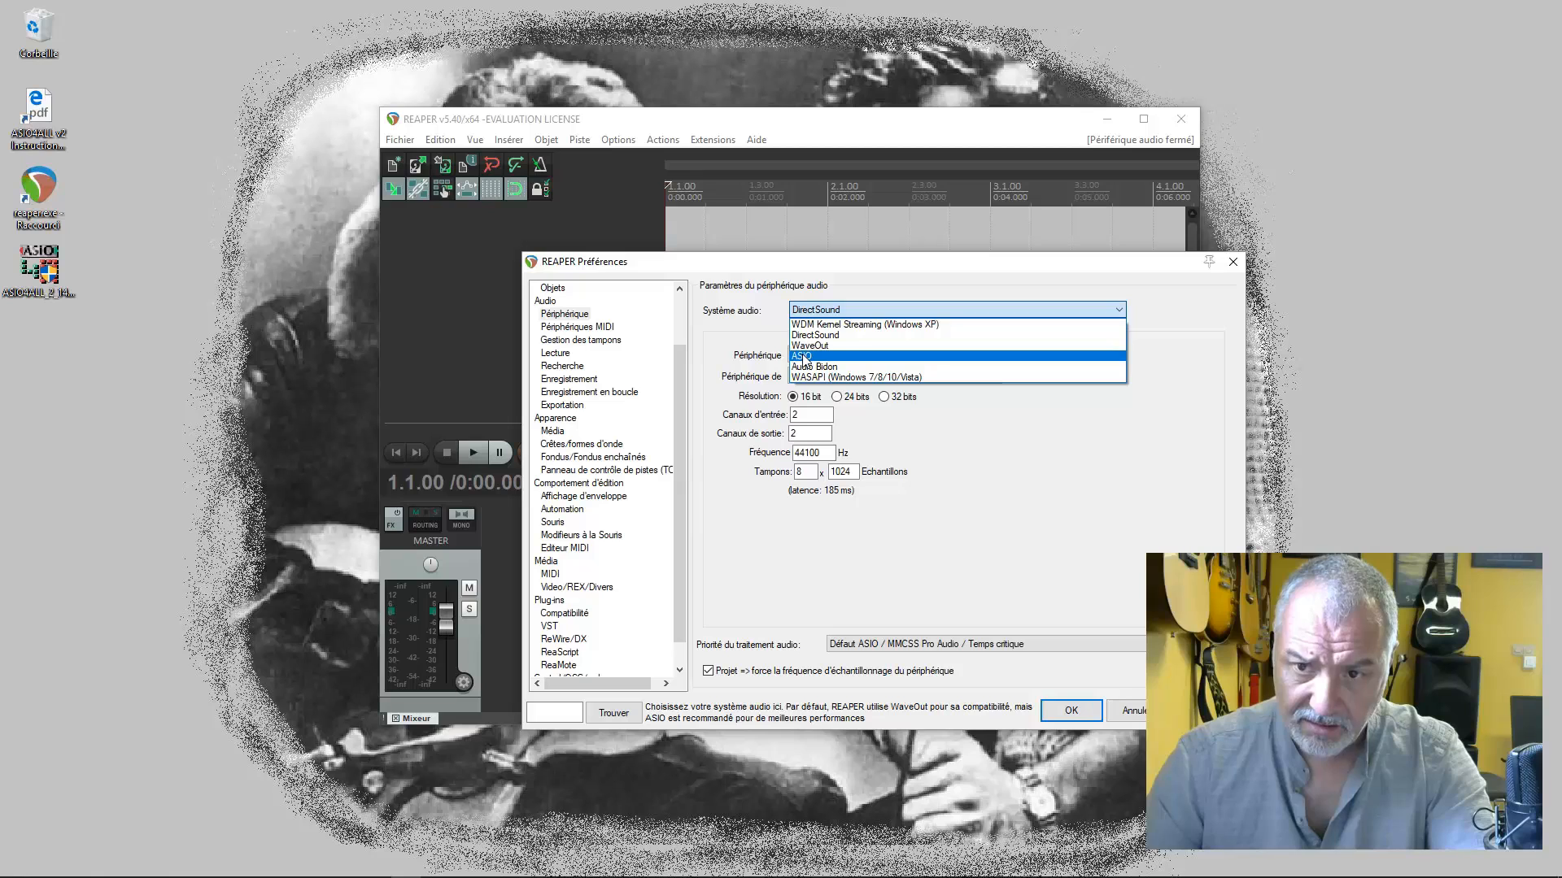
{"action": "left_click", "coordinate": [804, 358]}
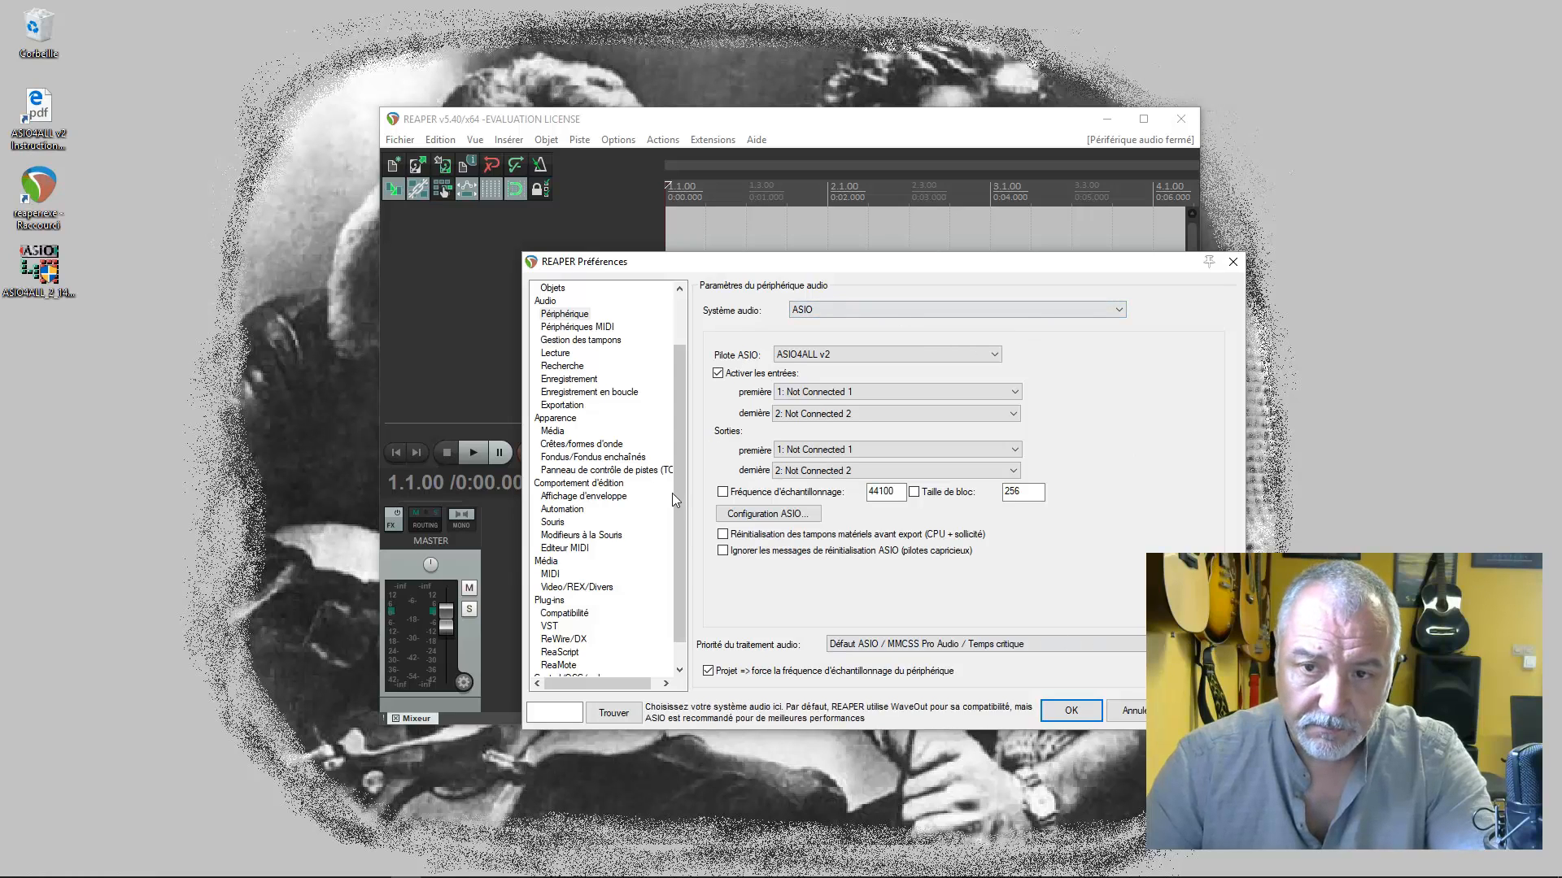
{"action": "left_click", "coordinate": [851, 358]}
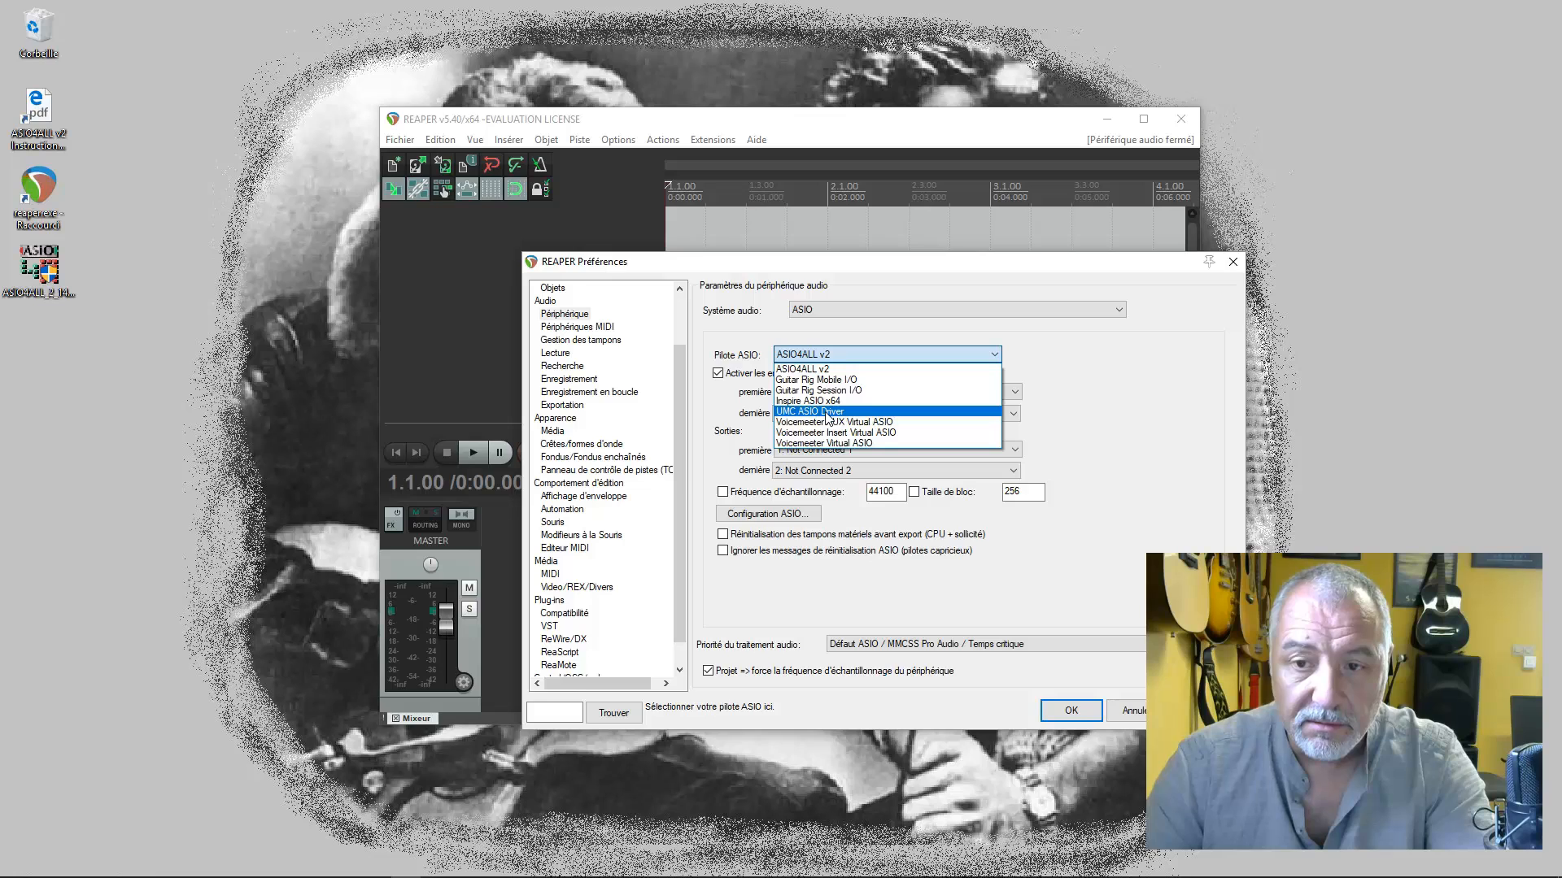
{"action": "left_click", "coordinate": [824, 369]}
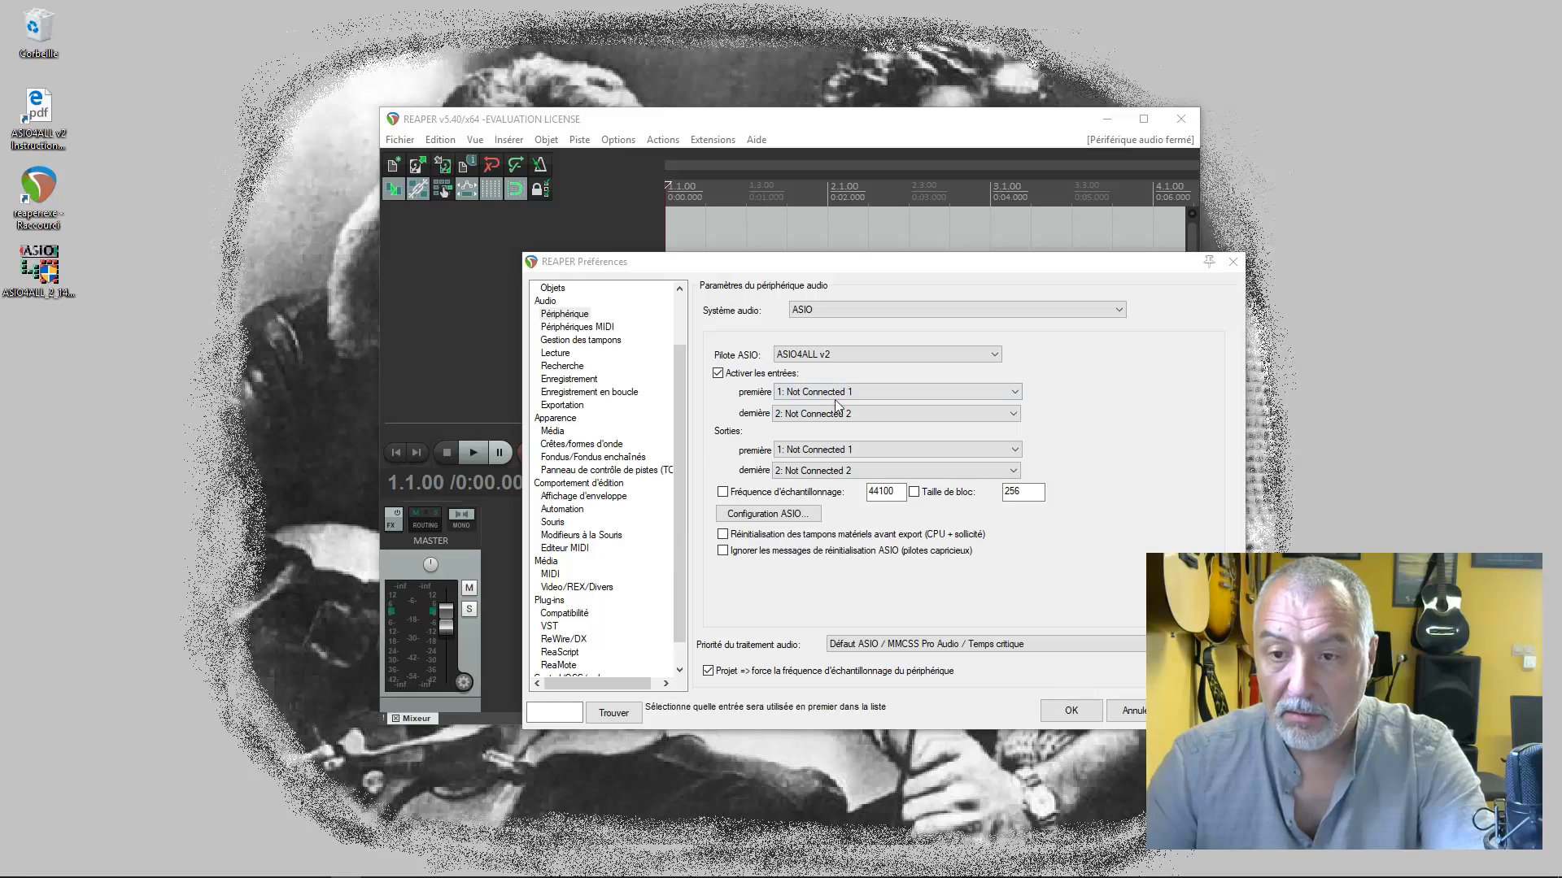
Open the ASIO configuration and examine the audio devices in the ASIO4ALL WDM device list.
{"action": "left_click", "coordinate": [771, 515]}
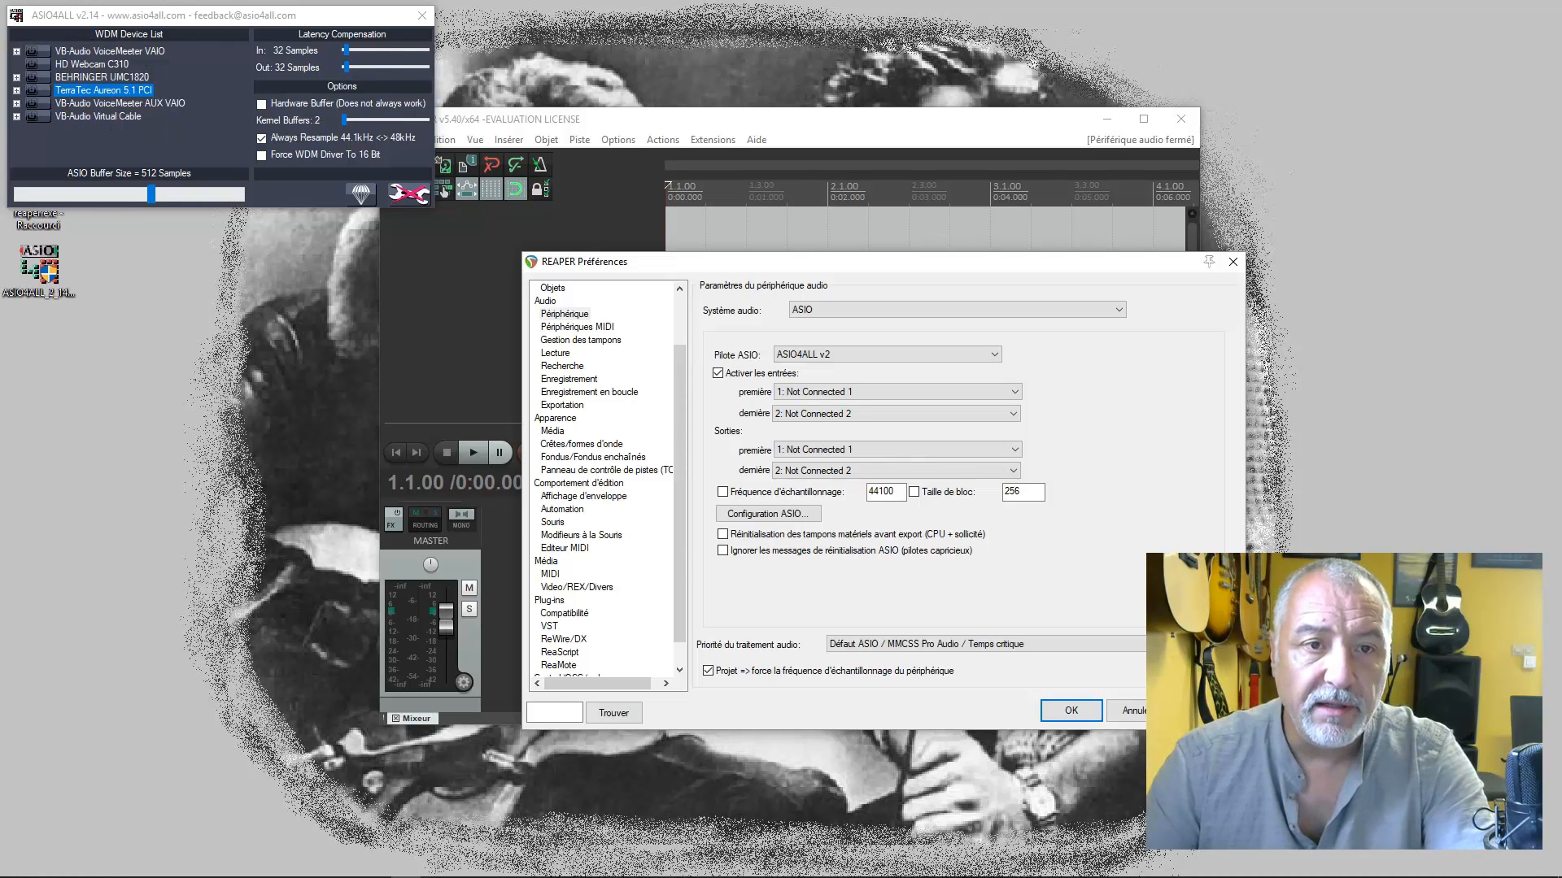
{"action": "left_click", "coordinate": [85, 117]}
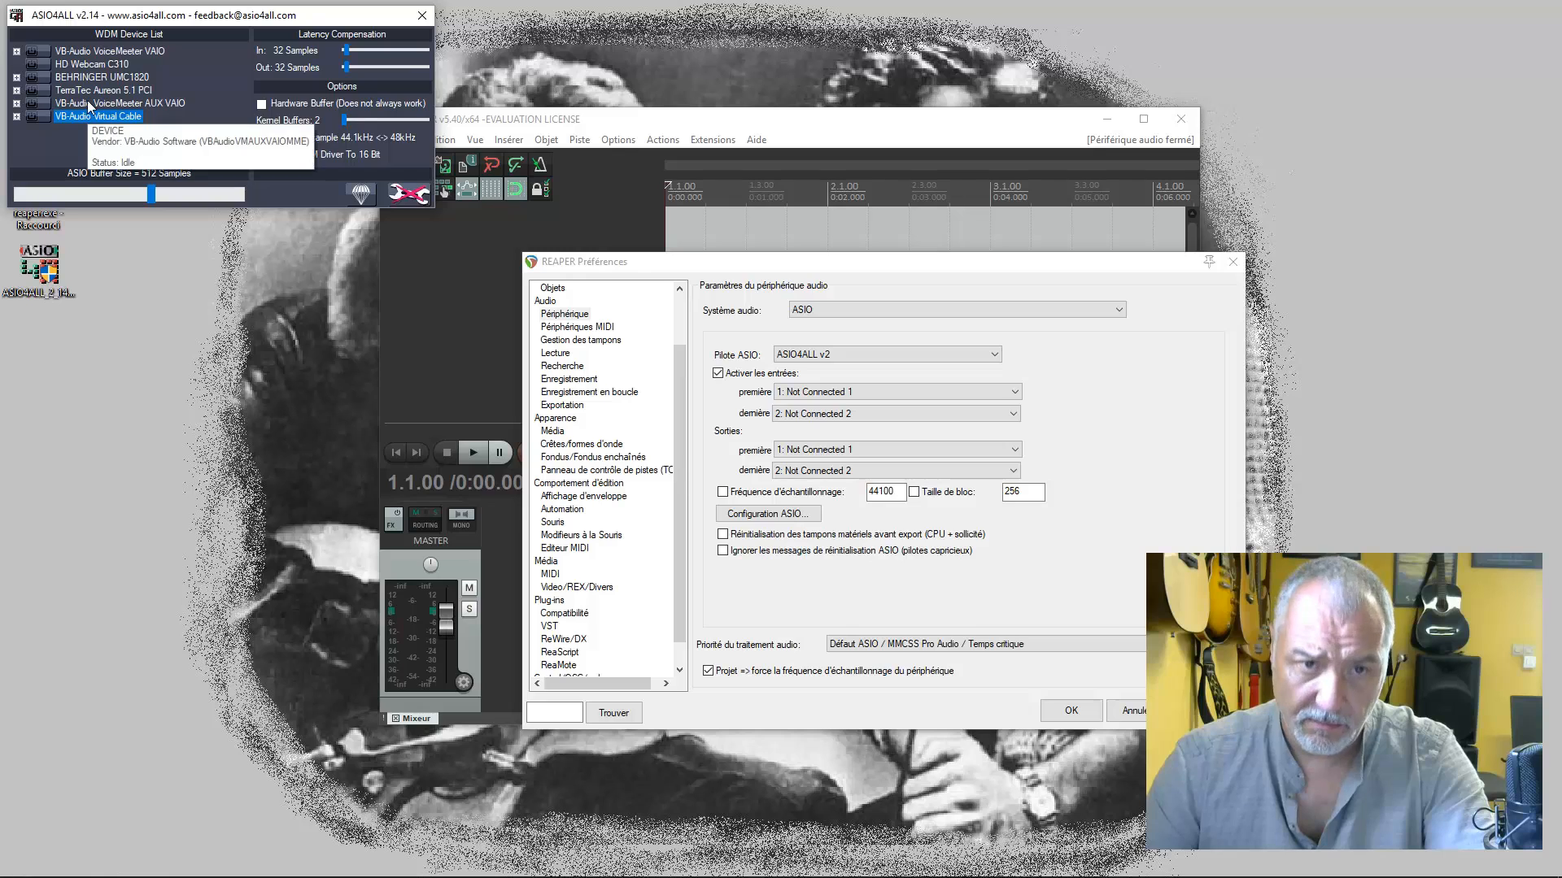
{"action": "left_click", "coordinate": [87, 103]}
{"action": "left_click", "coordinate": [88, 90]}
{"action": "left_click", "coordinate": [91, 78]}
{"action": "left_click", "coordinate": [94, 65]}
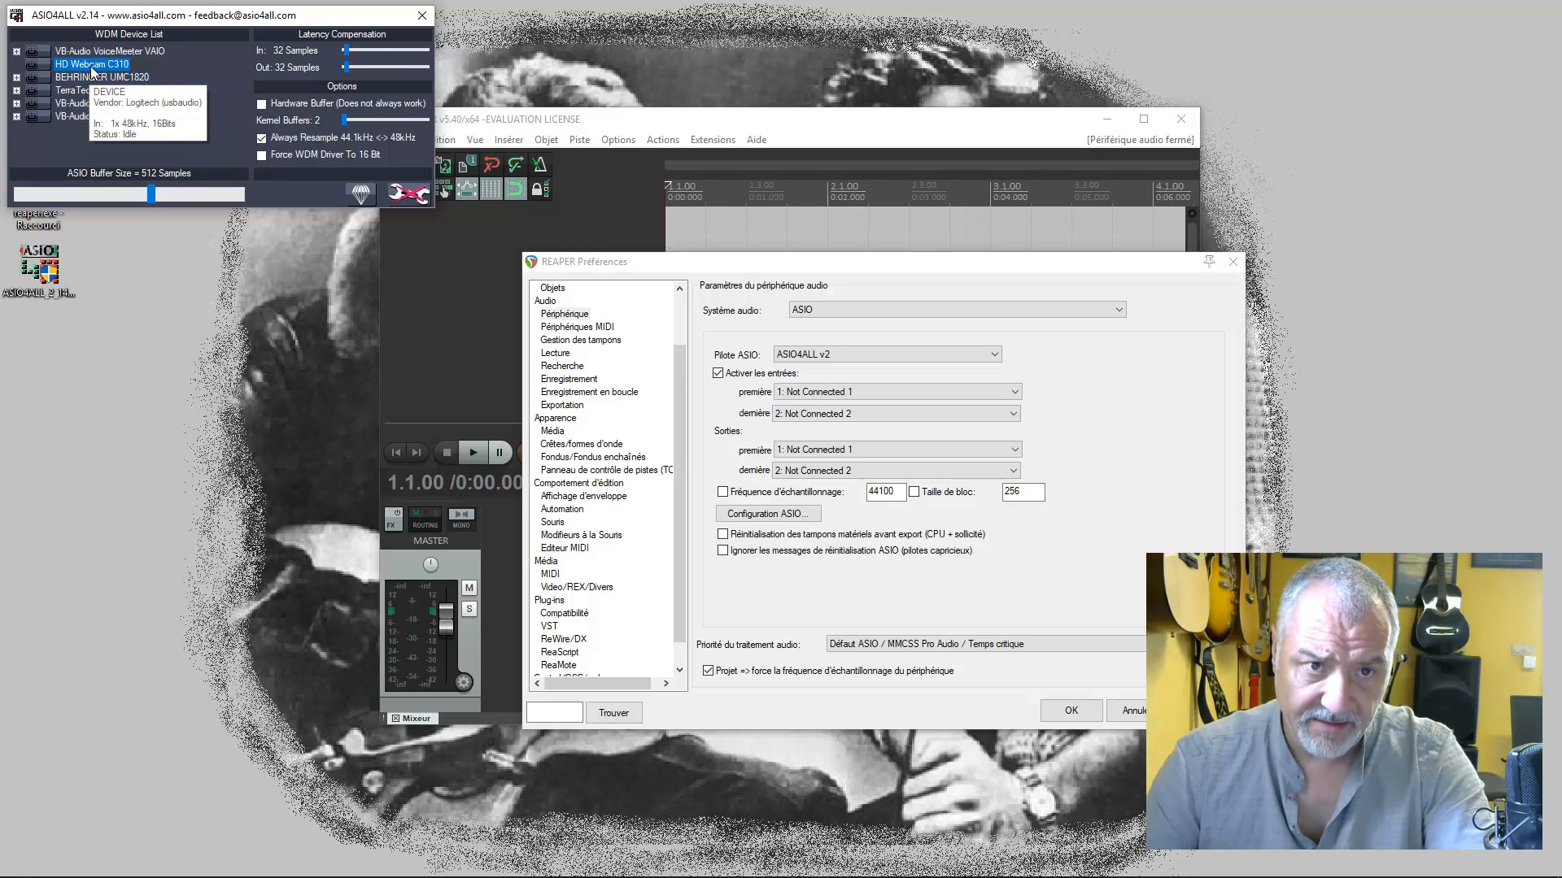
{"action": "left_click", "coordinate": [96, 51]}
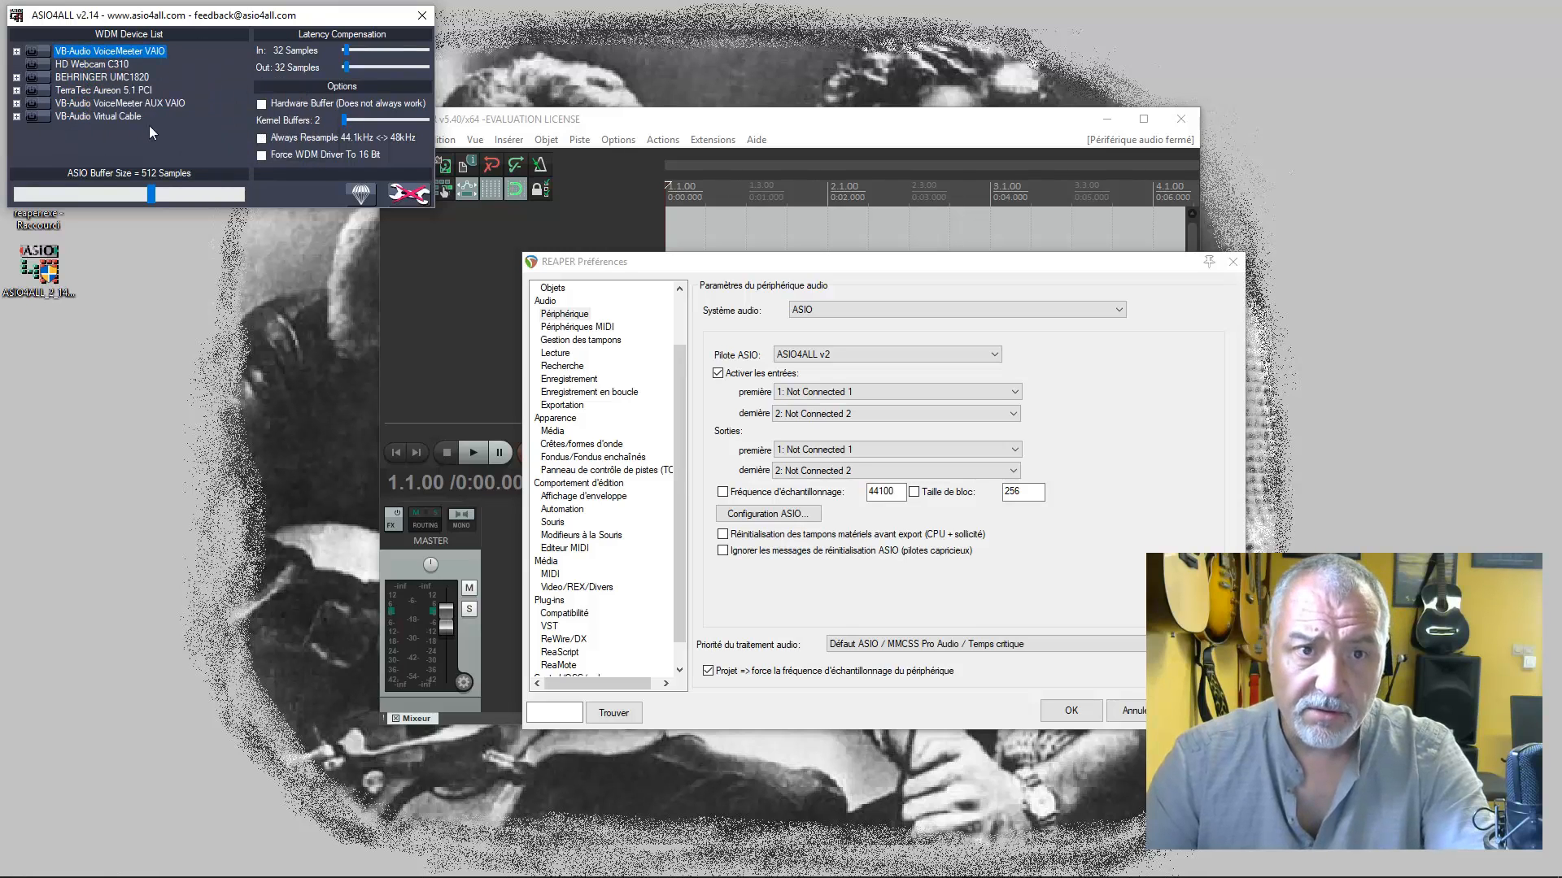
{"action": "left_click", "coordinate": [106, 90]}
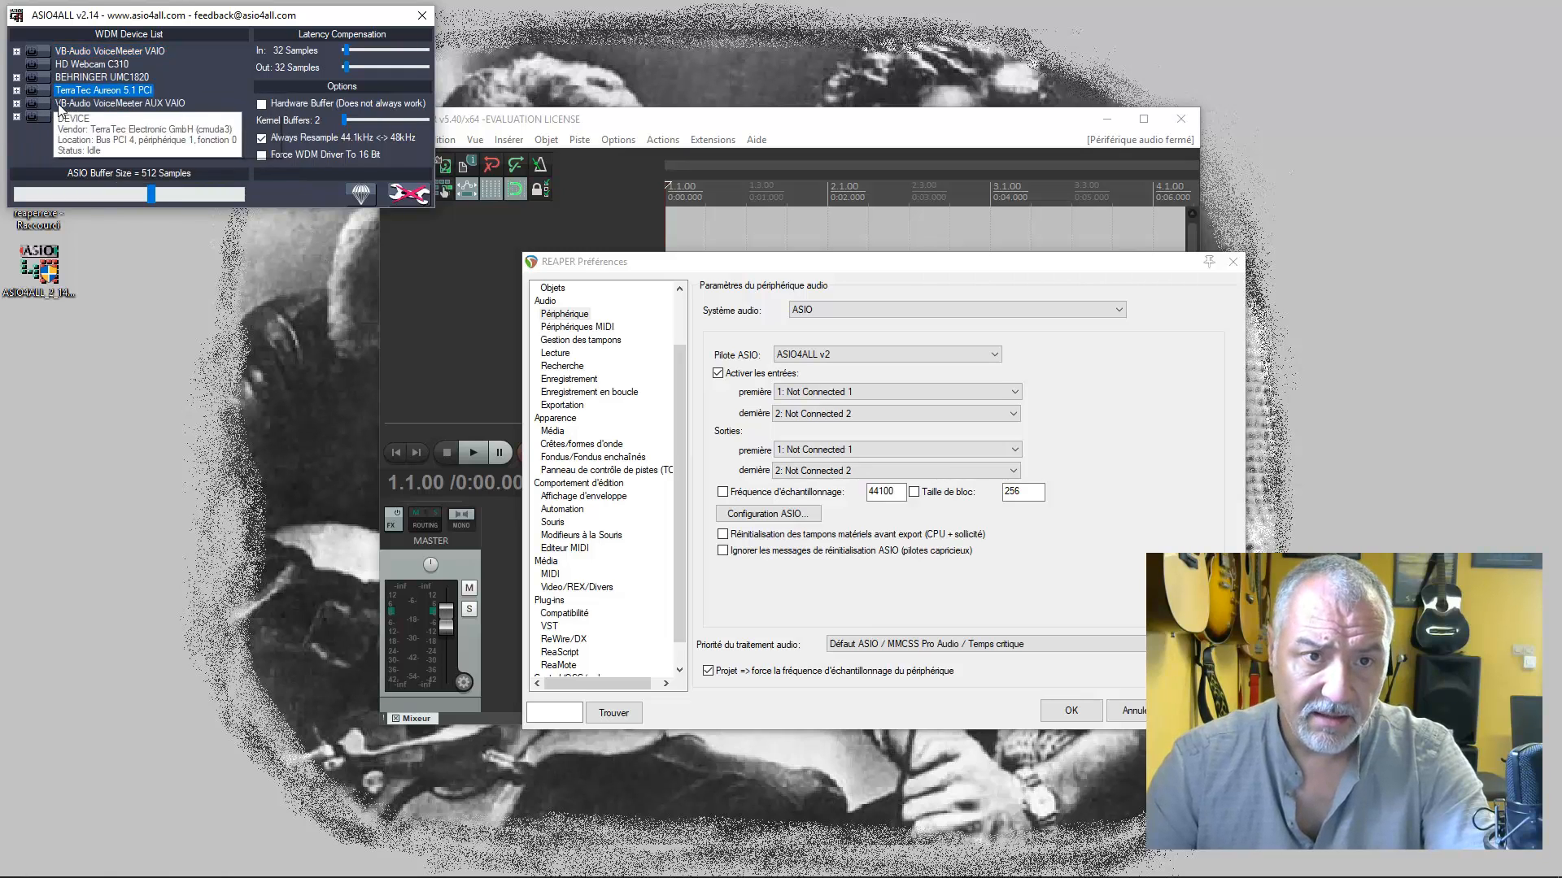
Return ASIO4ALL to its basic view, move its window clear of the desktop icons, and enable the TerraTec Aureon 5.1 PCI.
{"action": "left_click", "coordinate": [398, 192]}
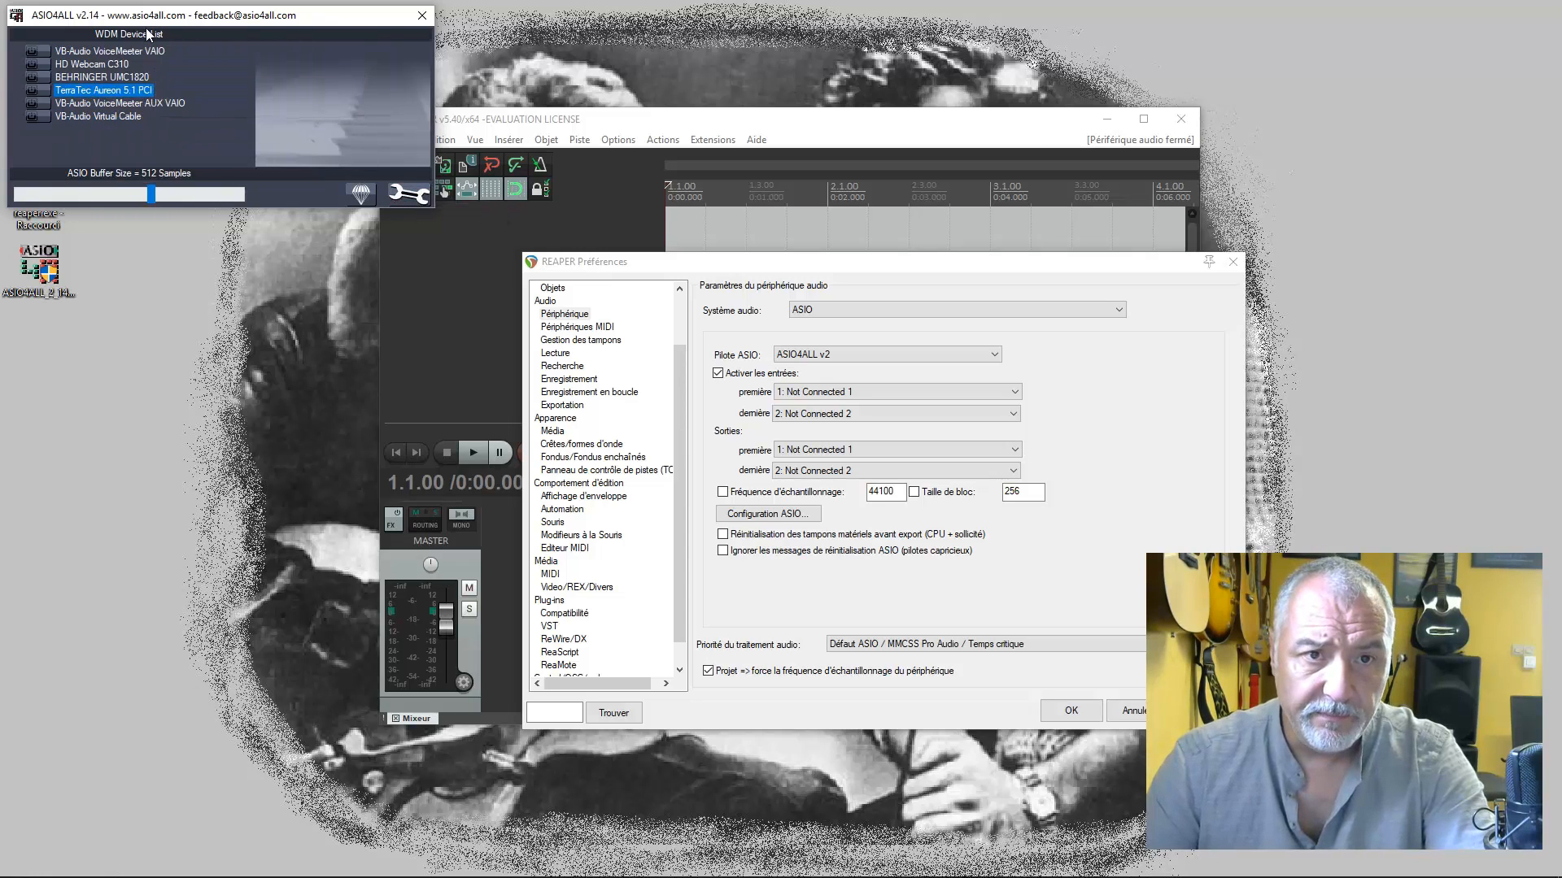
{"action": "left_click_drag", "start_coordinate": [148, 18], "coordinate": [290, 204]}
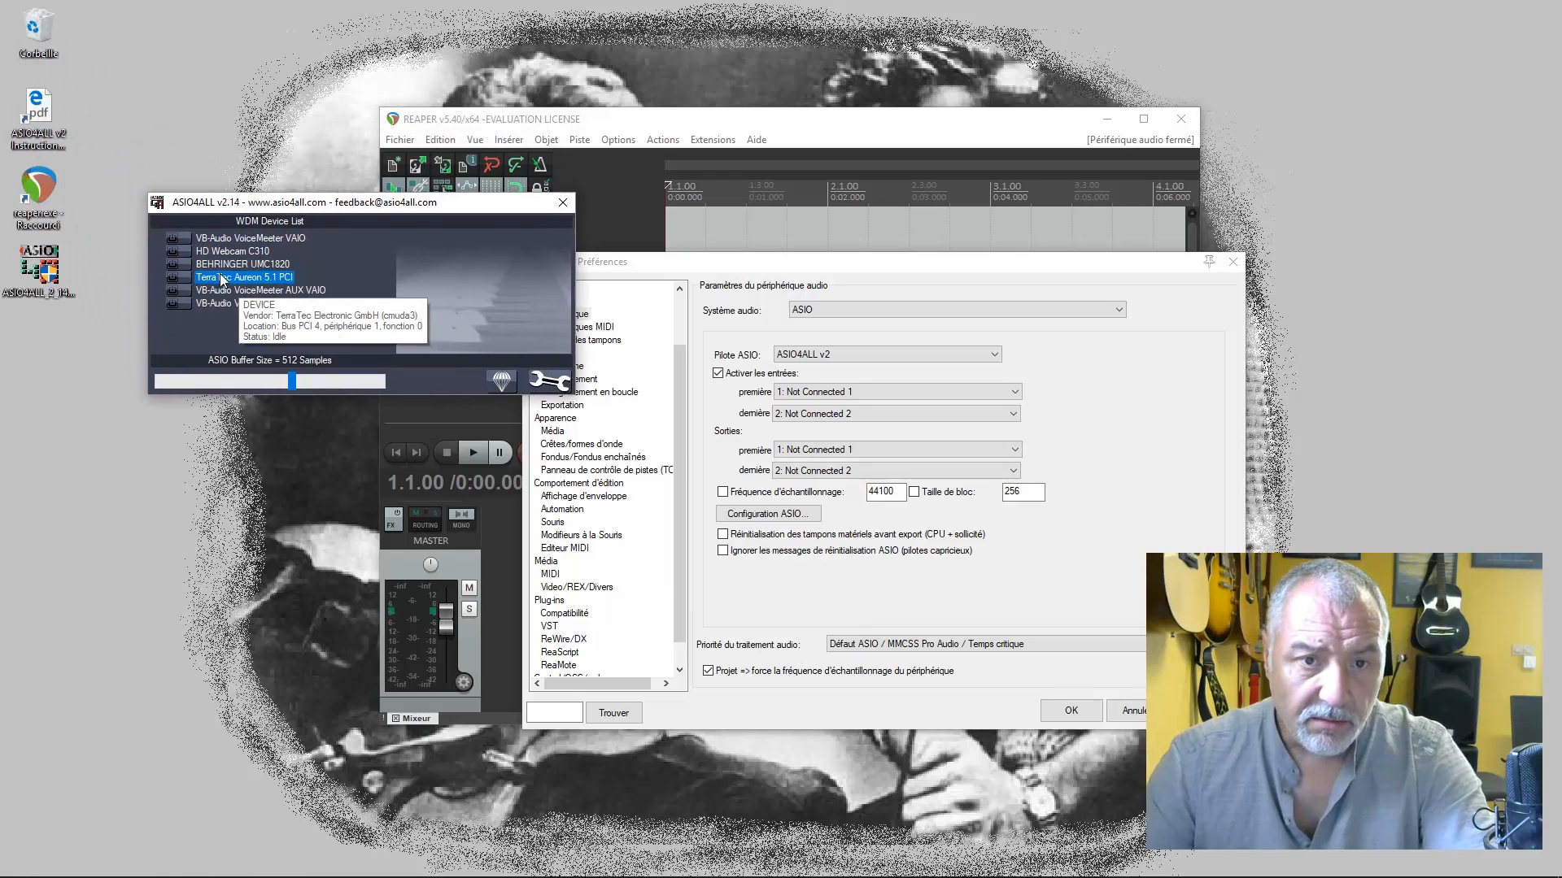
{"action": "left_click", "coordinate": [180, 282]}
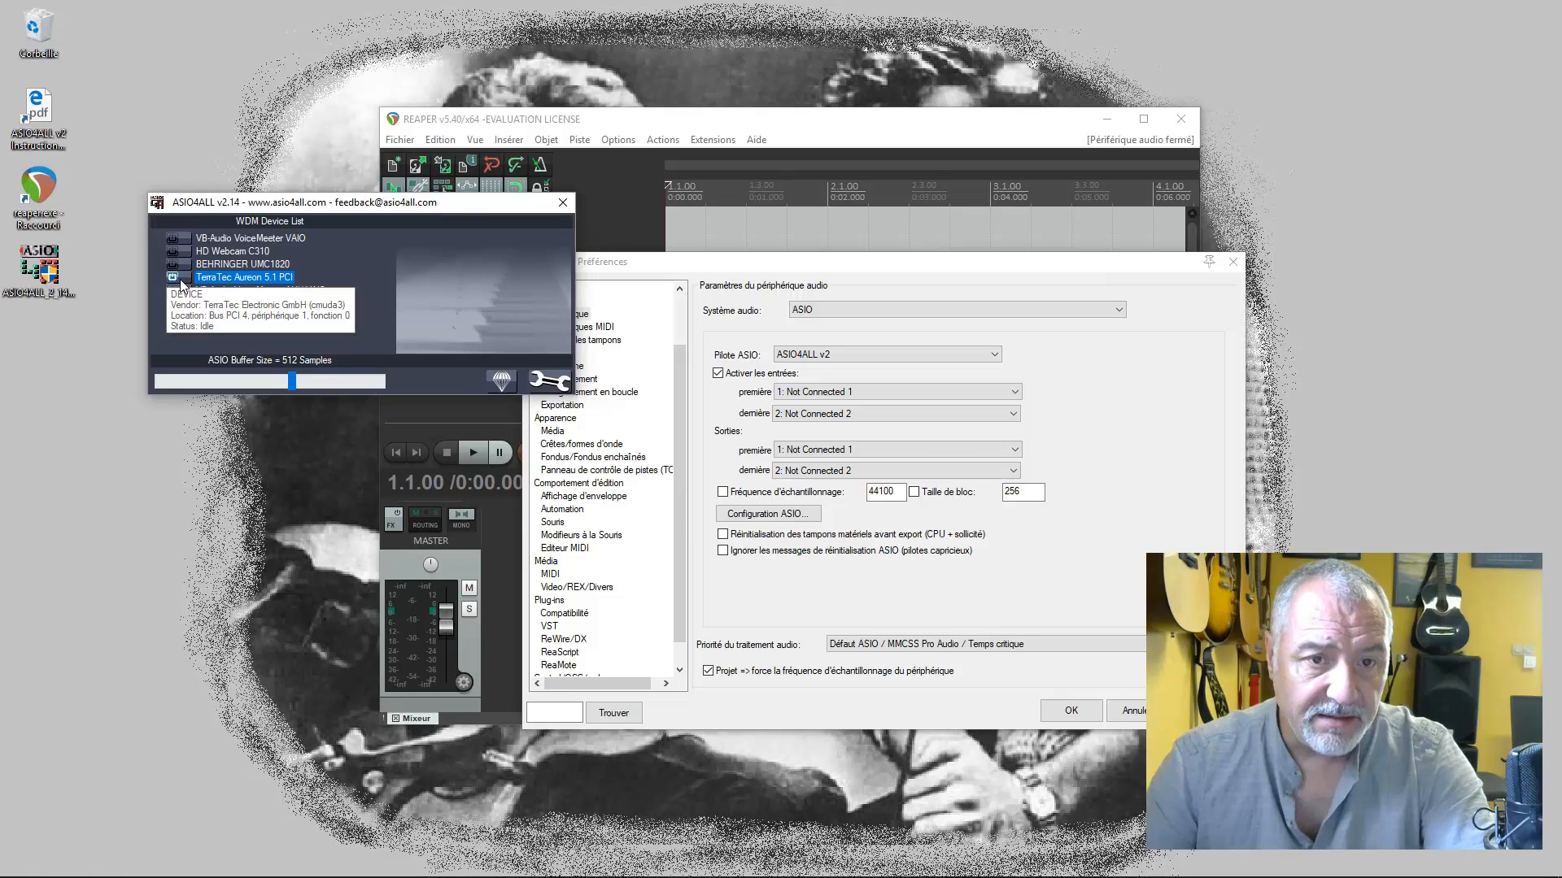
Enable the Wave Device and Digital Device of the TerraTec Aureon 5.1 PCI in the advanced options, and return to the basic view.
{"action": "left_click", "coordinate": [547, 381]}
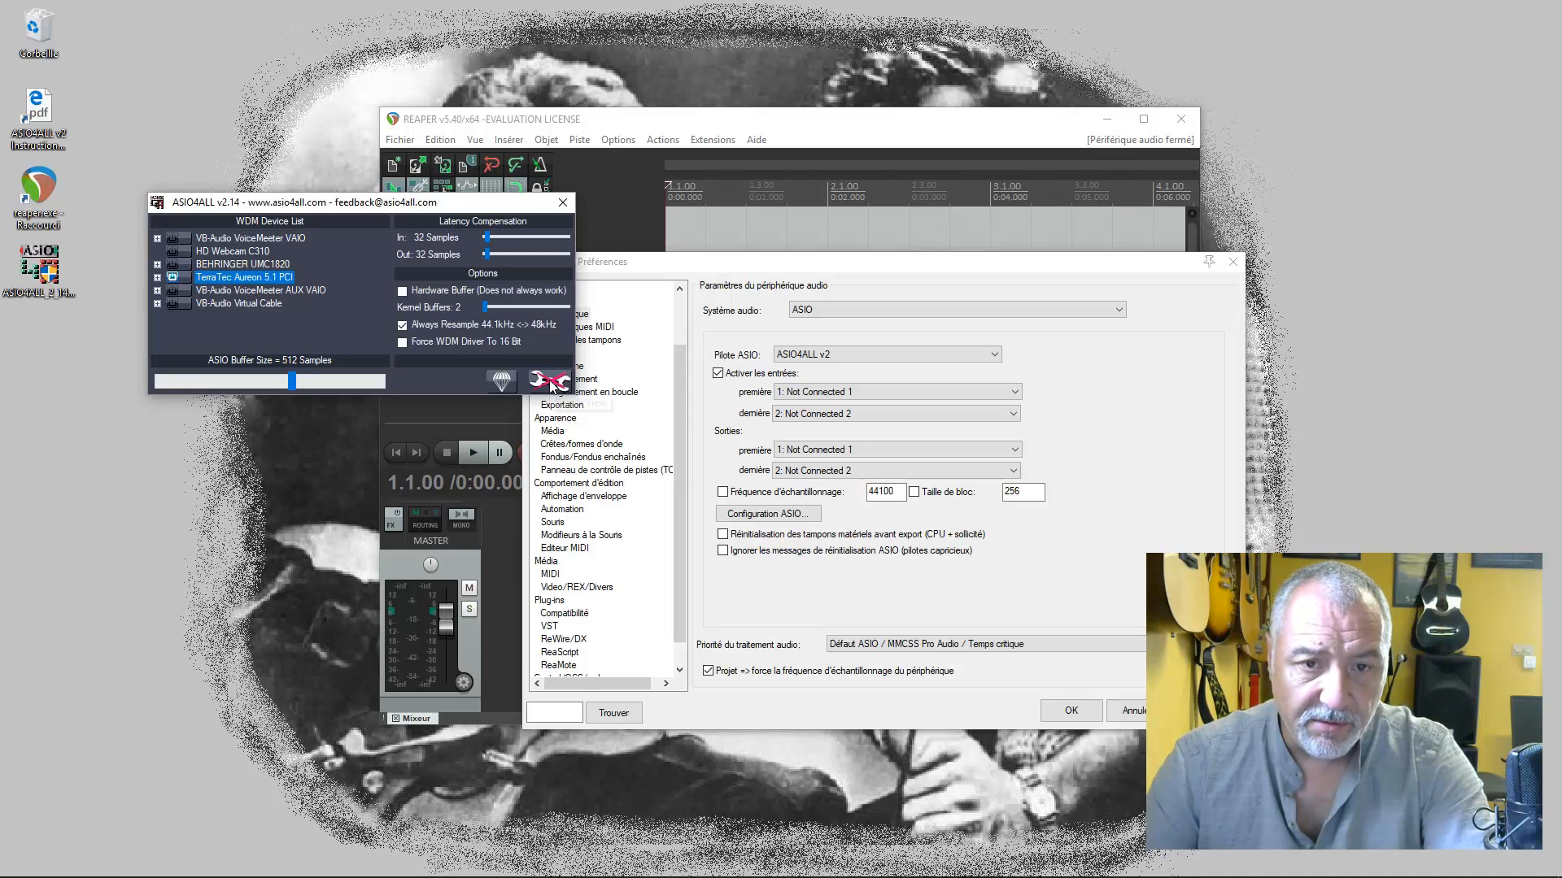
{"action": "left_click", "coordinate": [157, 278]}
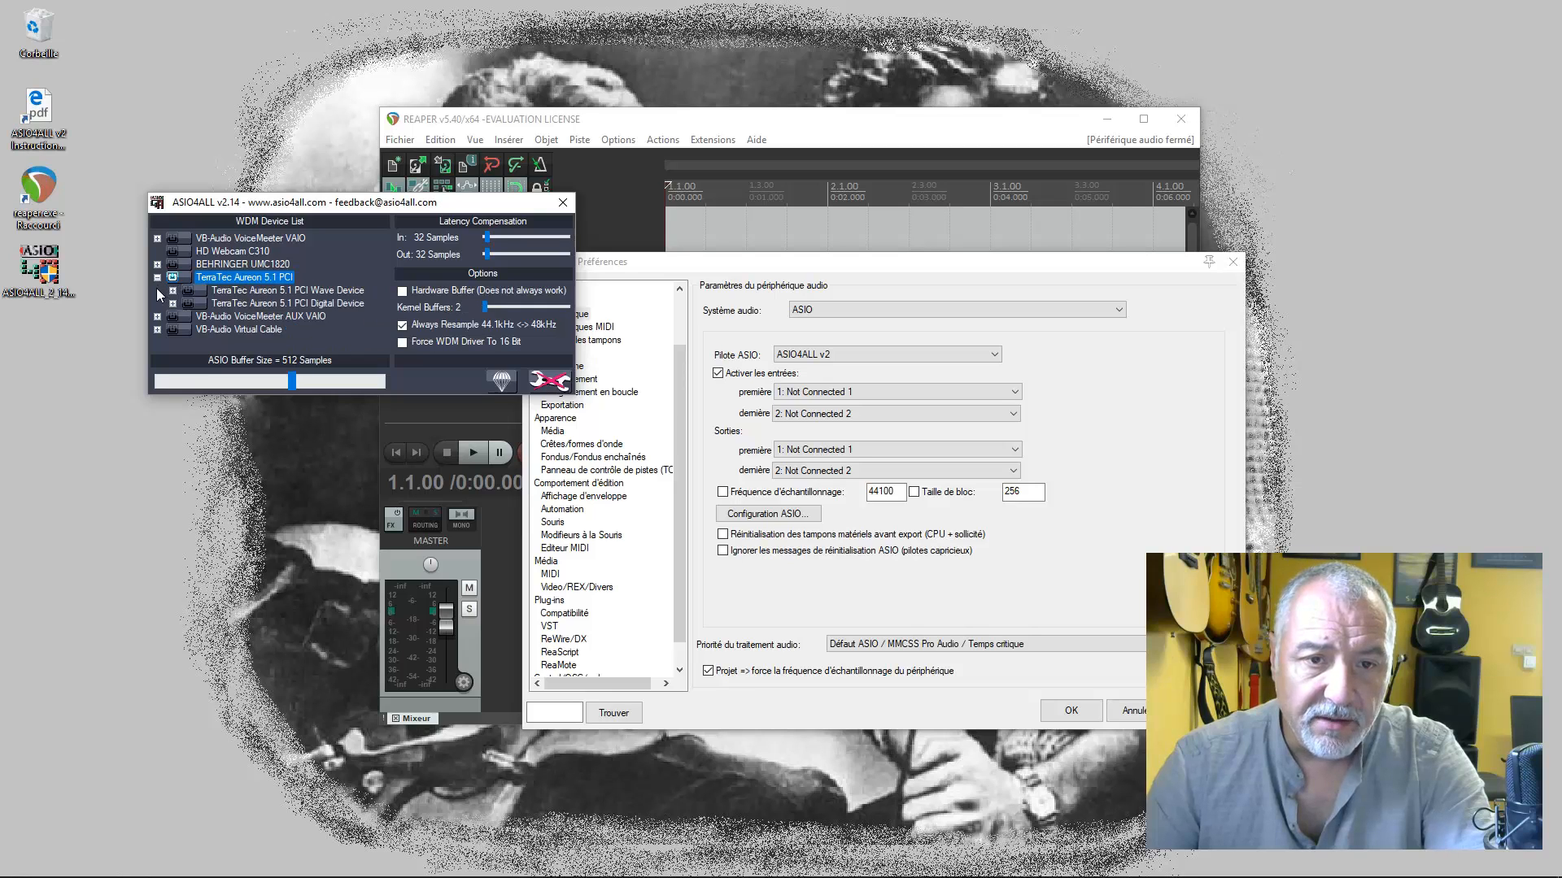
{"action": "left_click", "coordinate": [188, 290]}
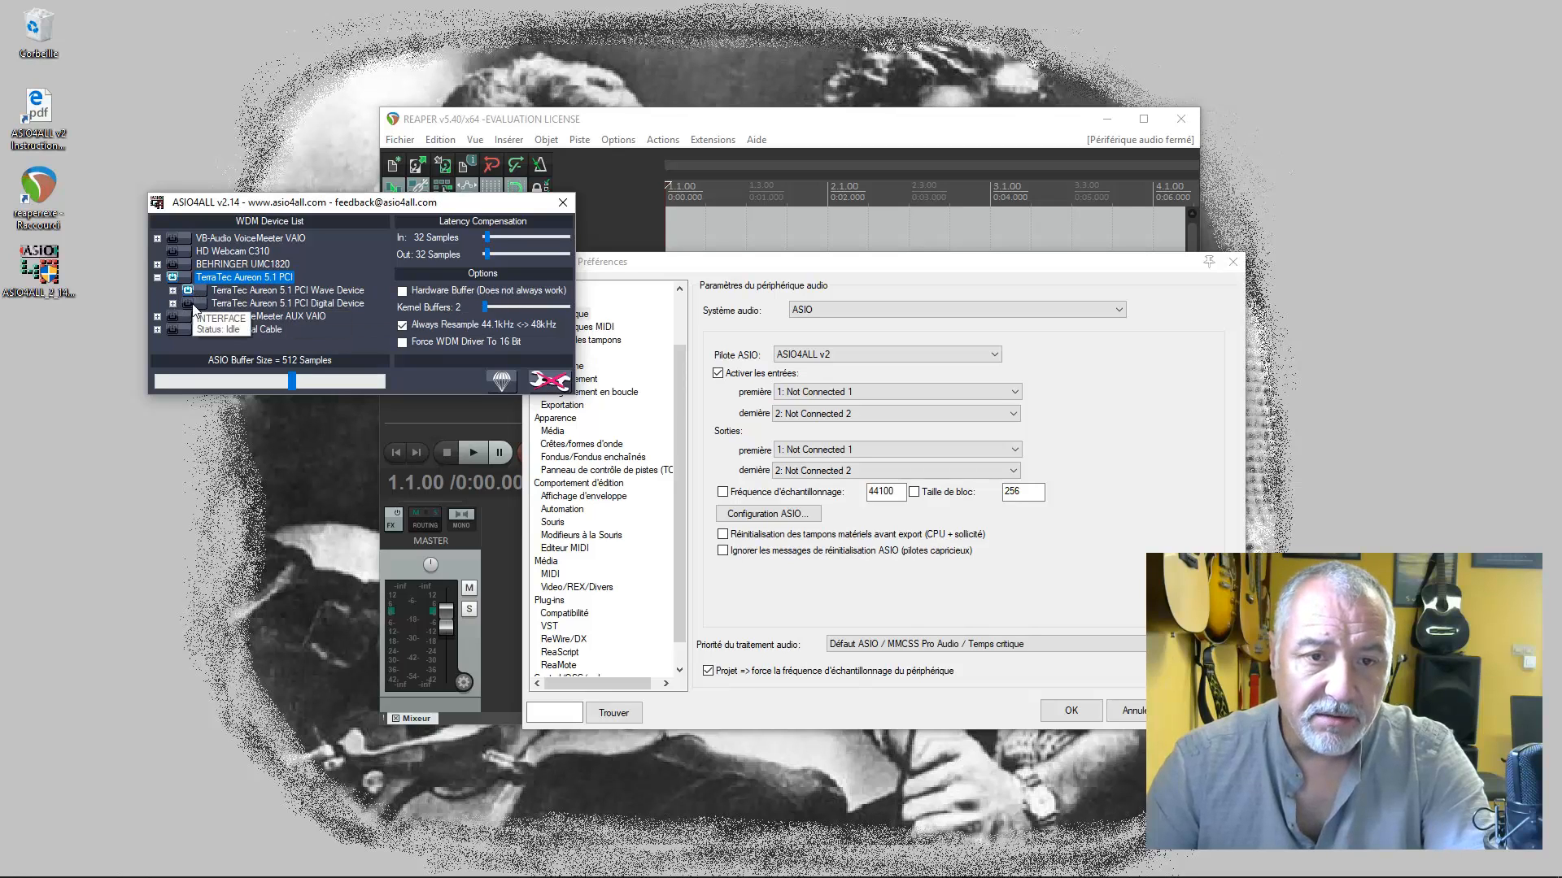
{"action": "left_click", "coordinate": [188, 304]}
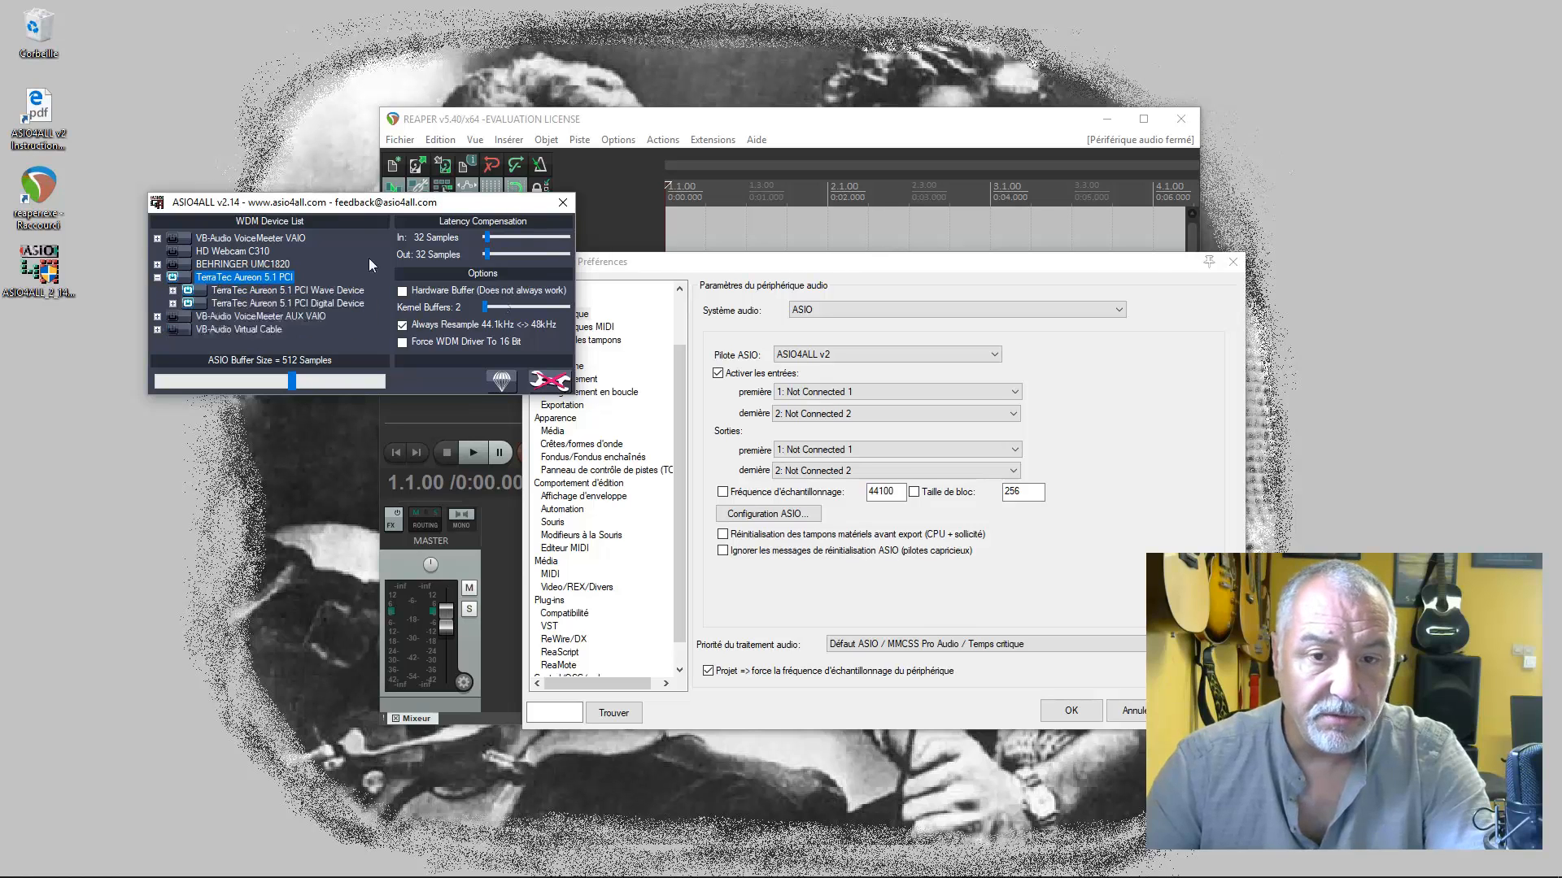
{"action": "left_click", "coordinate": [545, 379]}
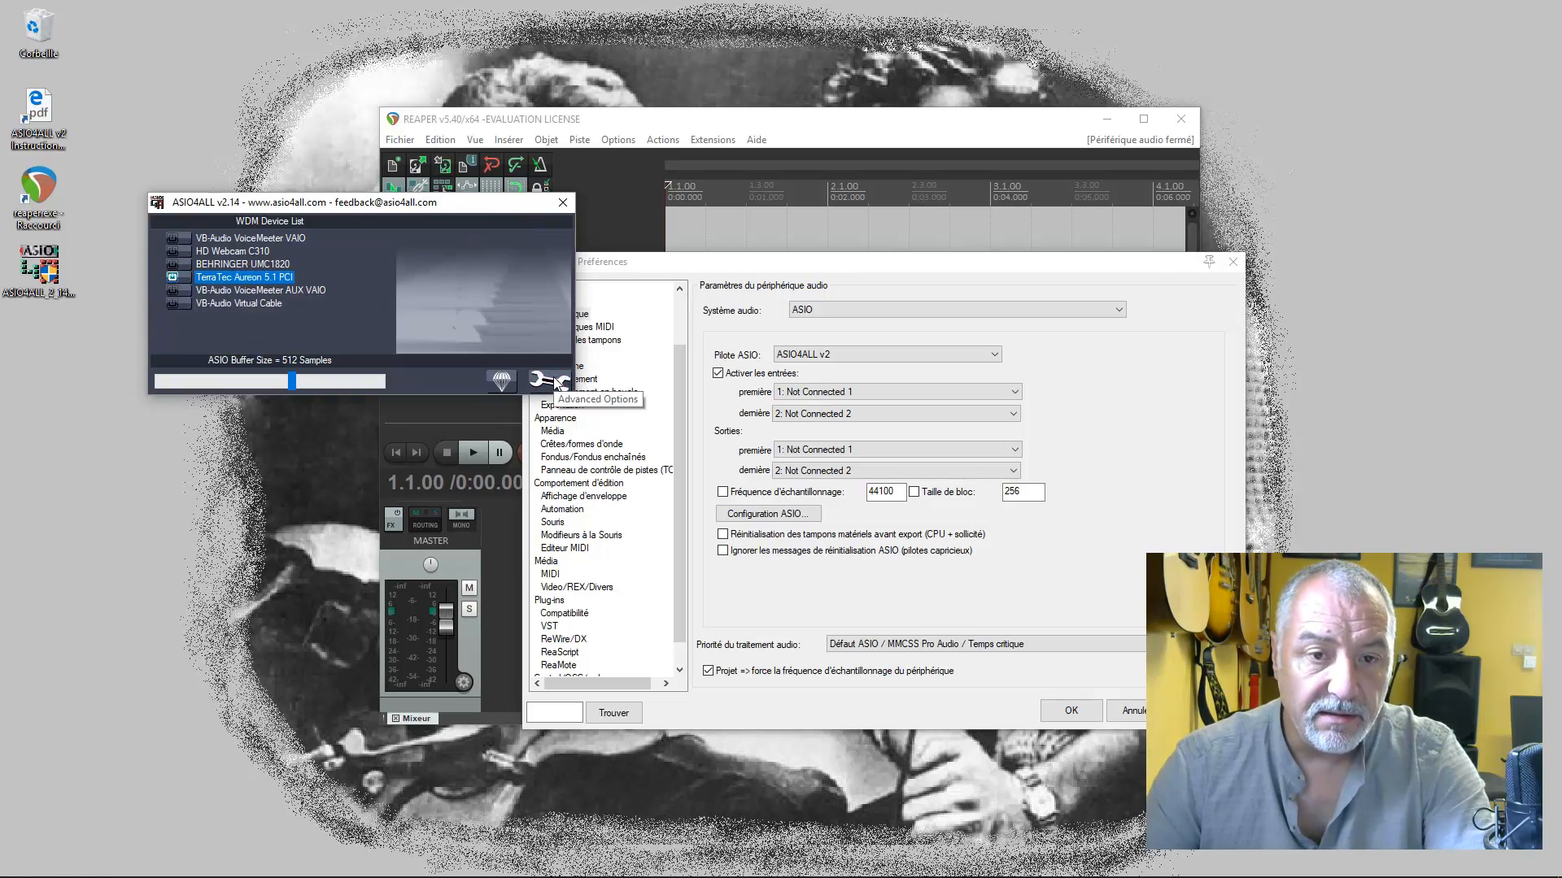
Review the TerraTec Aureon 5.1 PCI devices in ASIO4ALL's advanced options, and close the ASIO4ALL window from its basic view.
{"action": "left_click", "coordinate": [556, 382]}
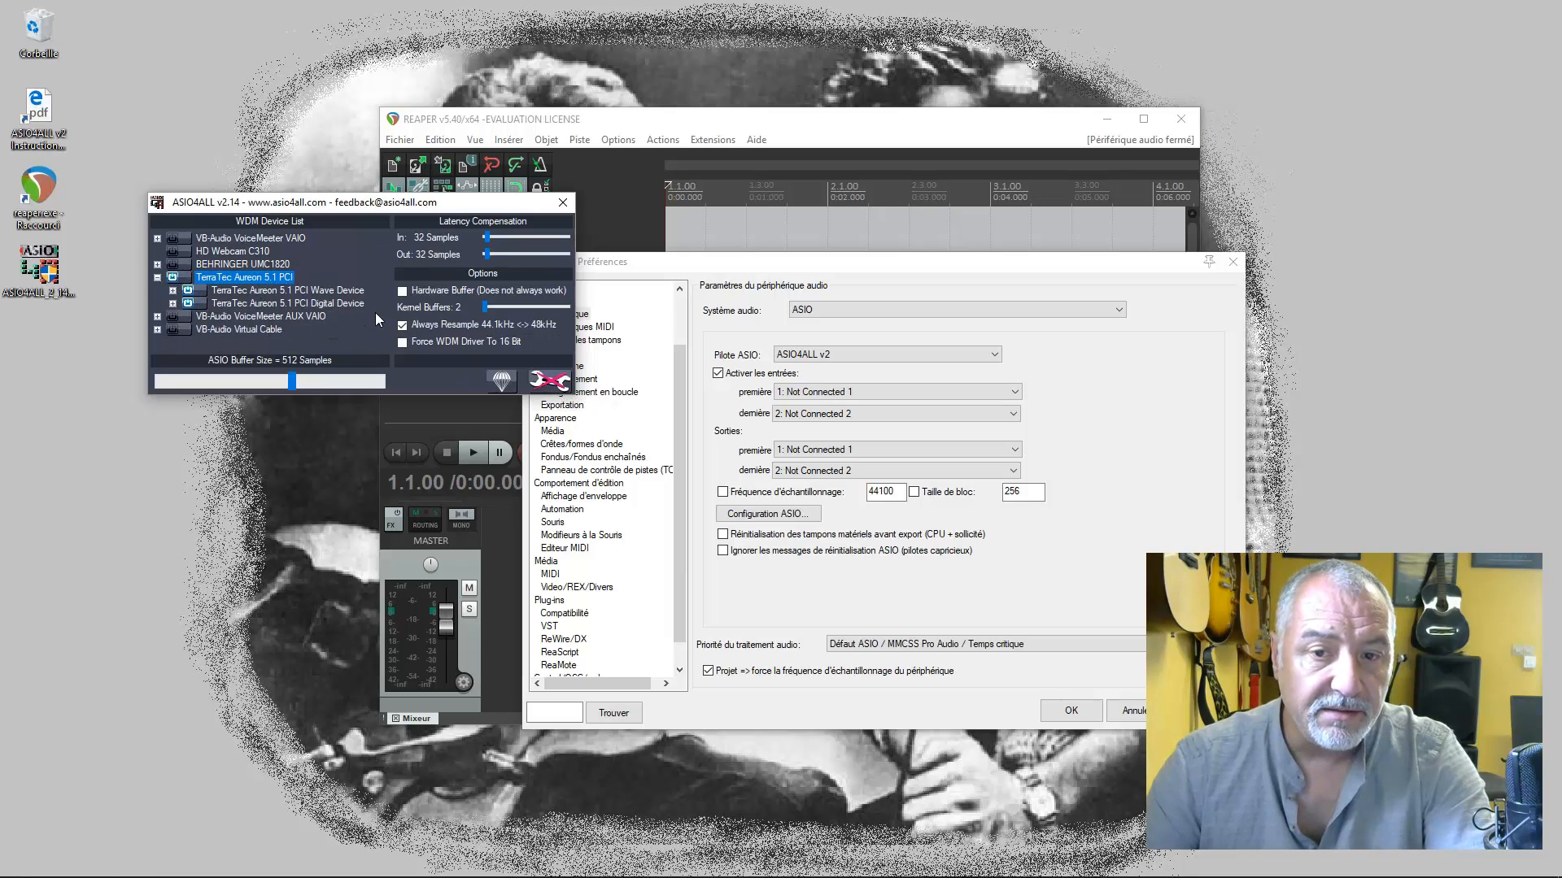
{"action": "left_click", "coordinate": [549, 382]}
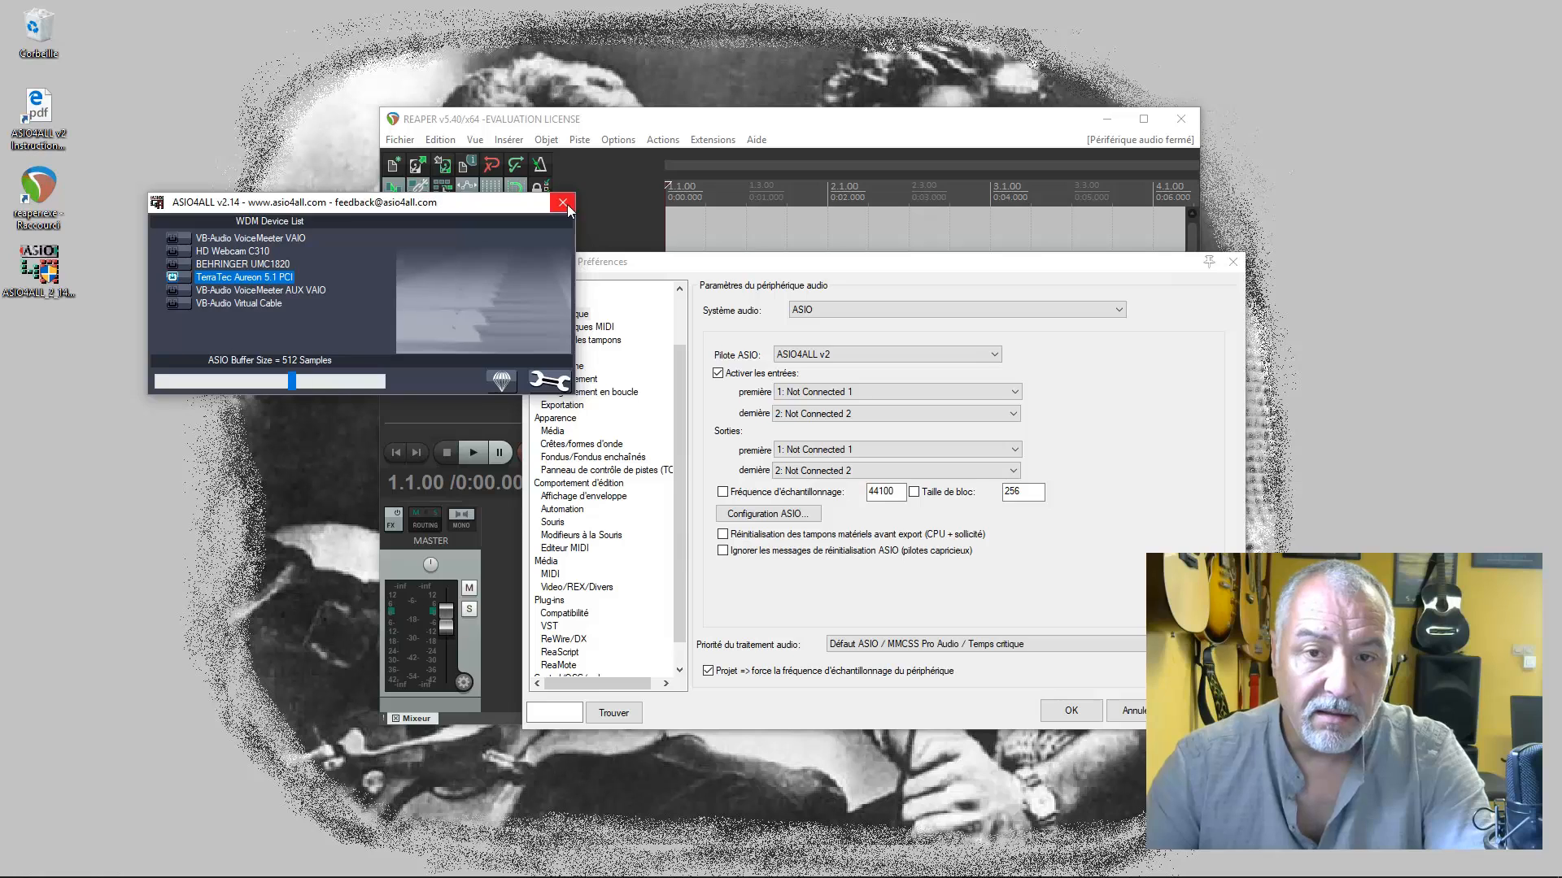
{"action": "left_click", "coordinate": [562, 201]}
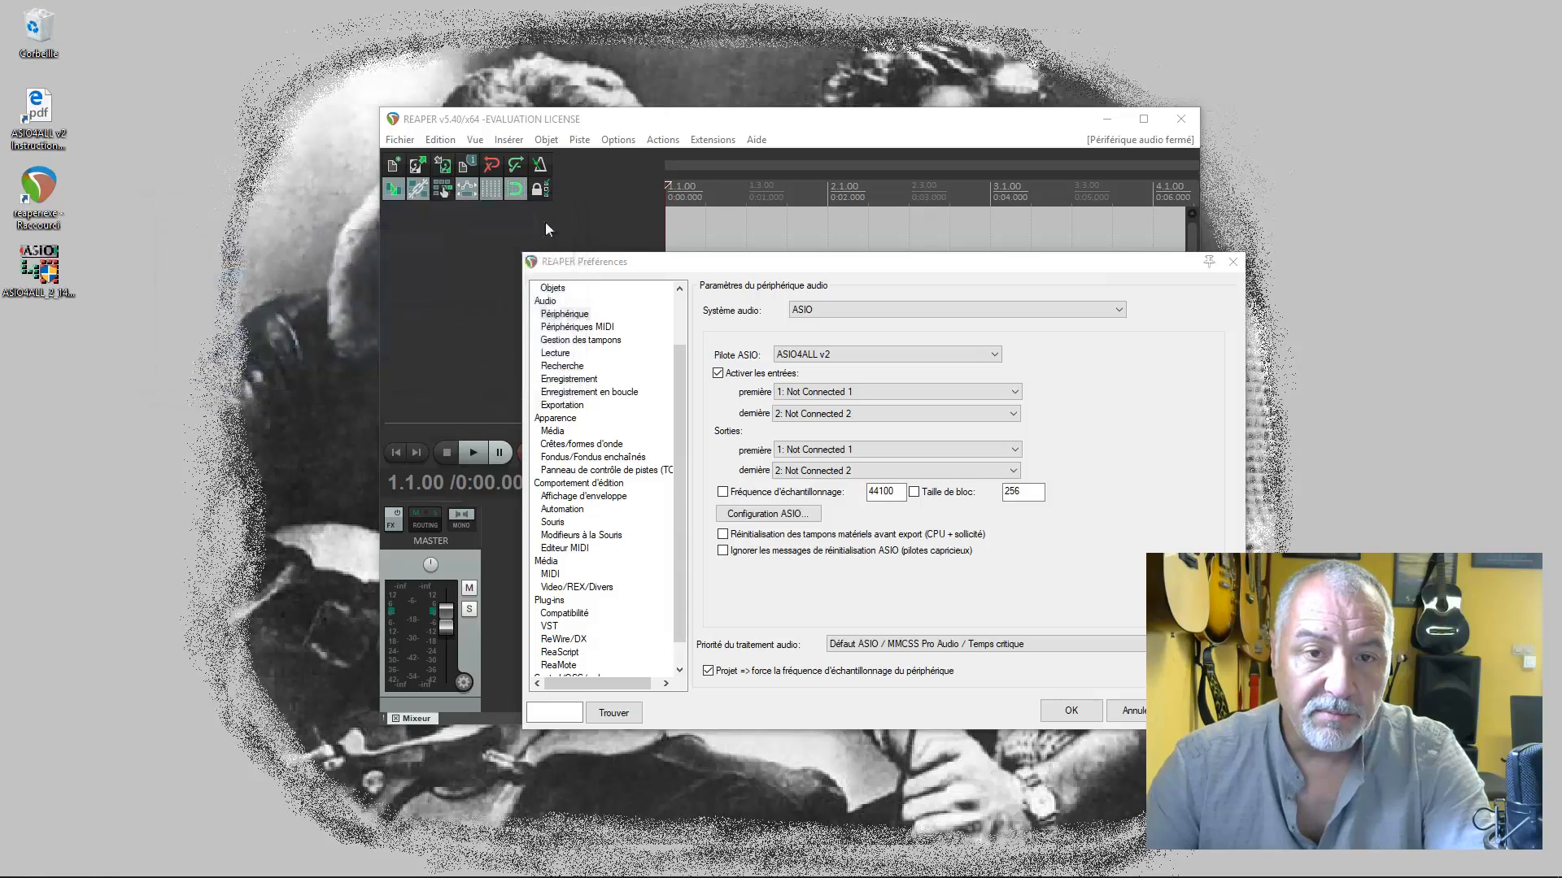
Reselect ASIO4ALL v2 as the ASIO driver to refresh the input and output channels, and accept the audio device preferences.
{"action": "left_click", "coordinate": [817, 358]}
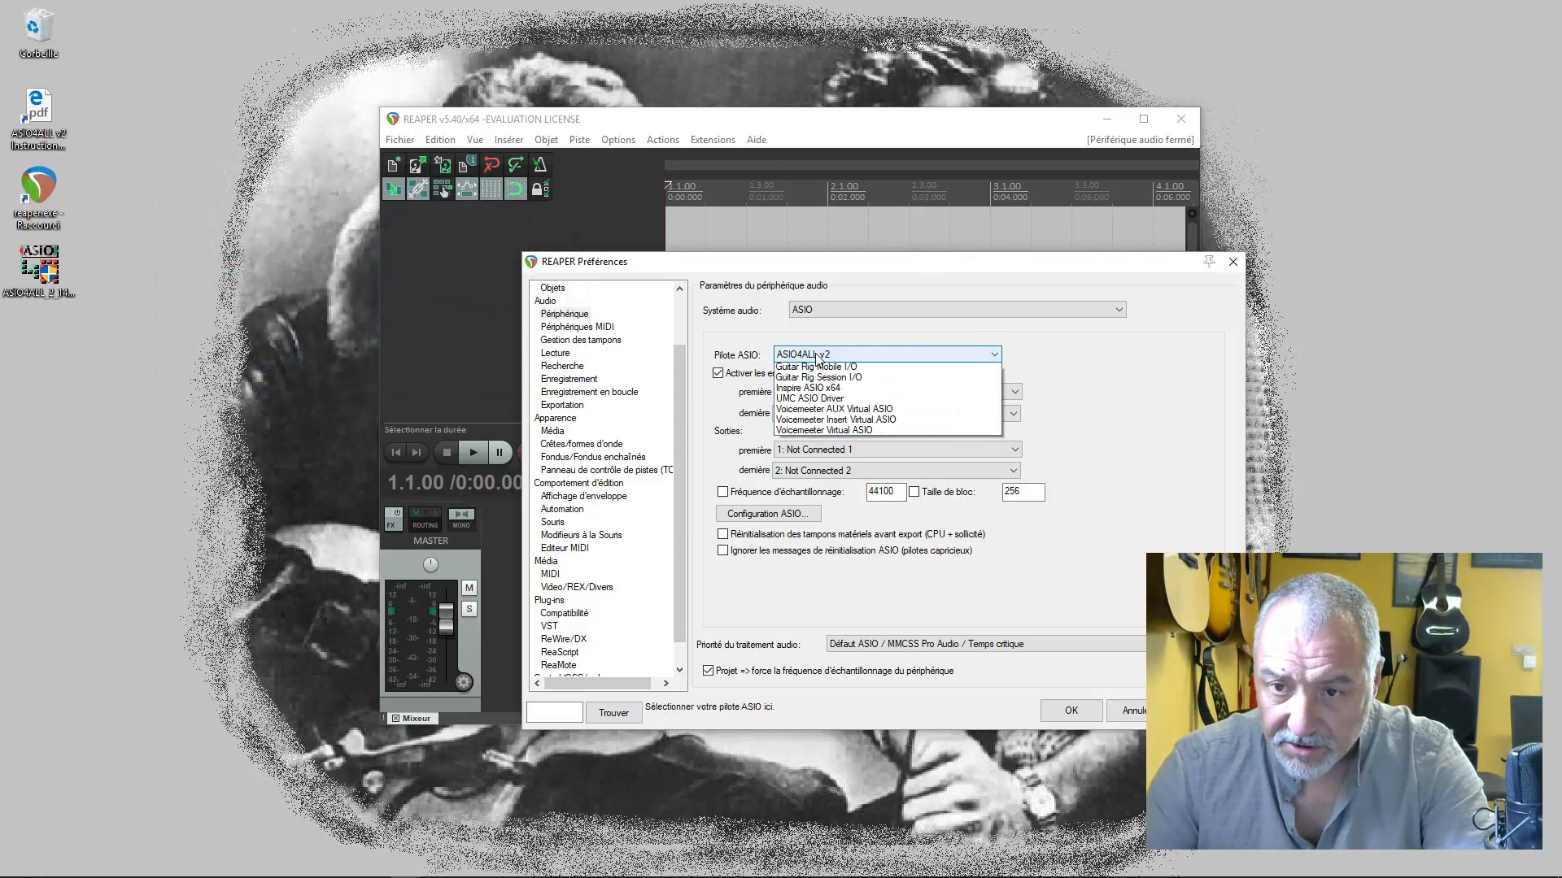
{"action": "left_click", "coordinate": [811, 369]}
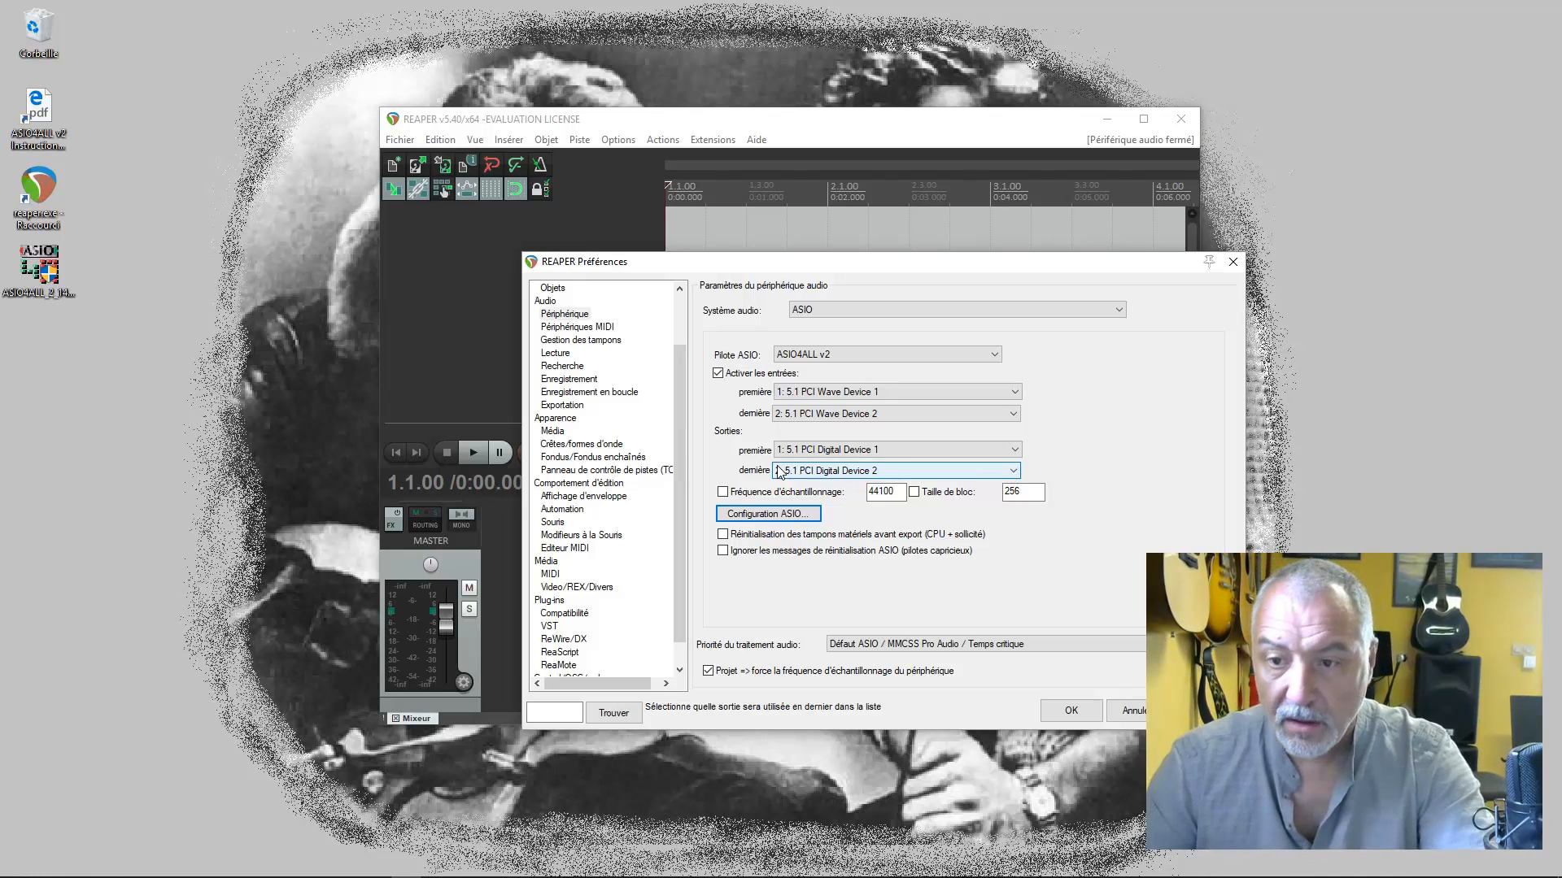
{"action": "left_click", "coordinate": [1071, 712]}
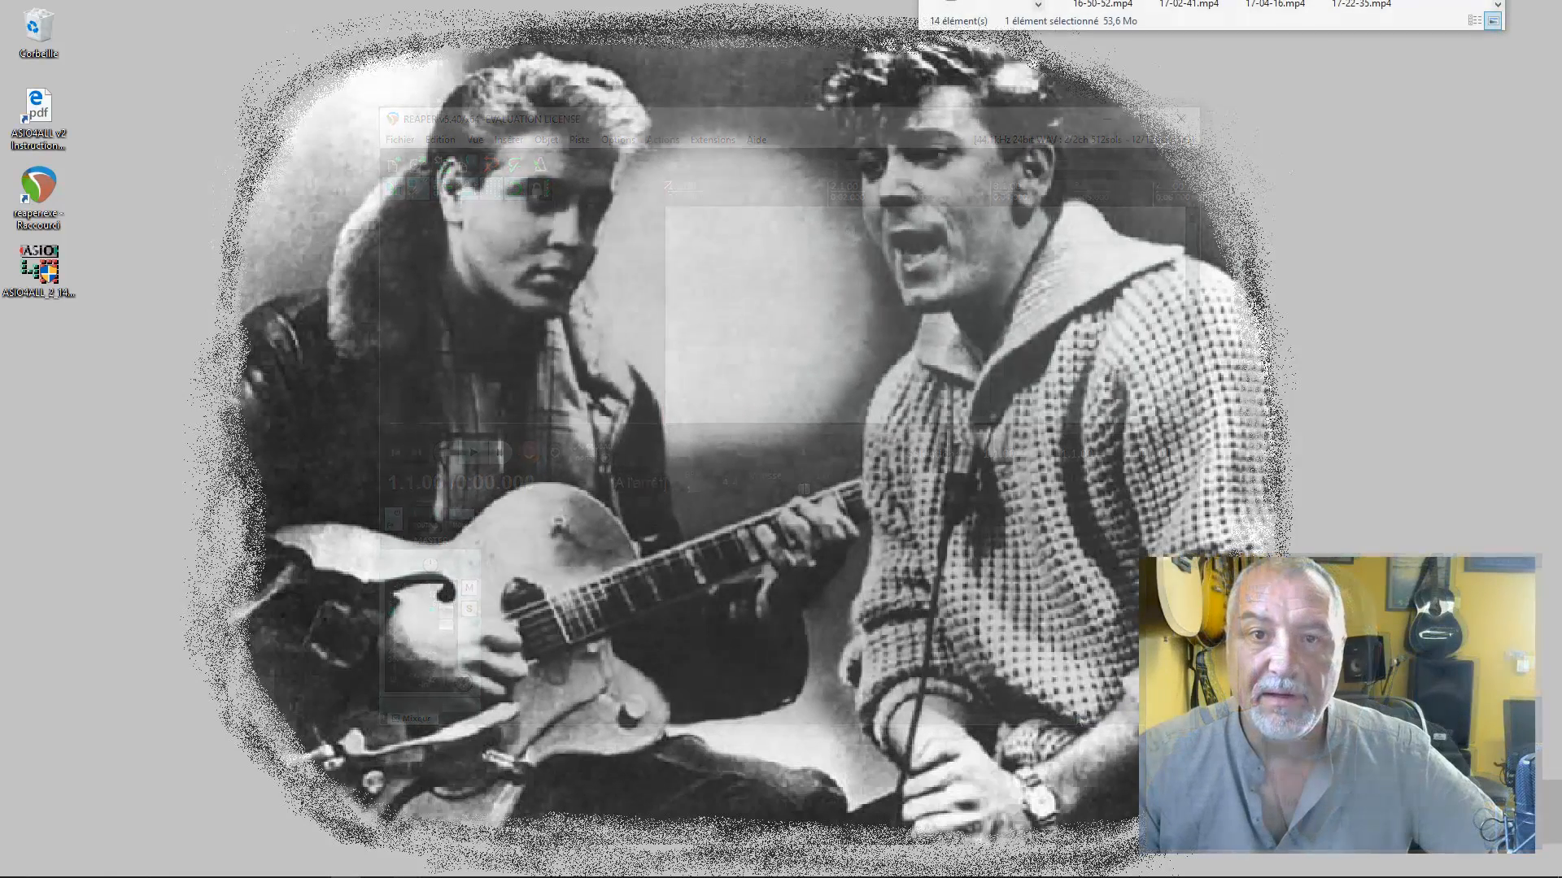